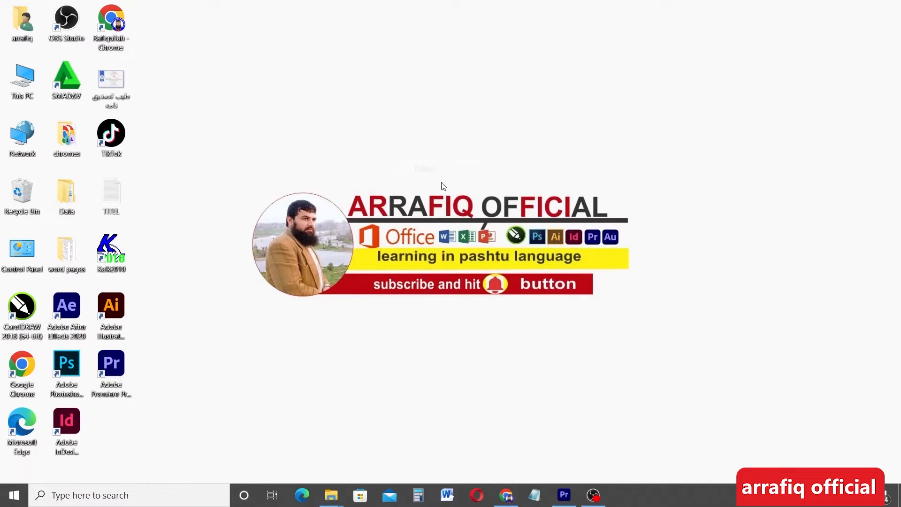
right_click(436, 159)
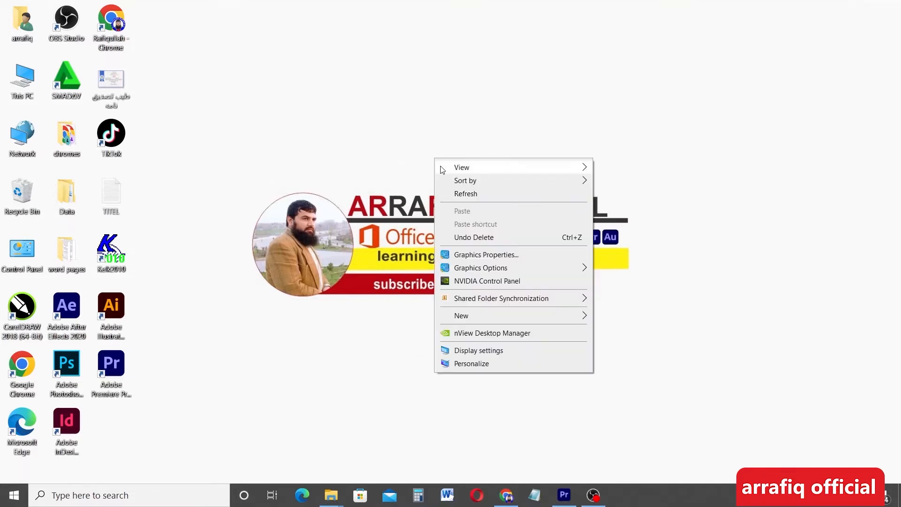
click(474, 195)
right_click(443, 168)
click(473, 204)
right_click(429, 164)
click(458, 198)
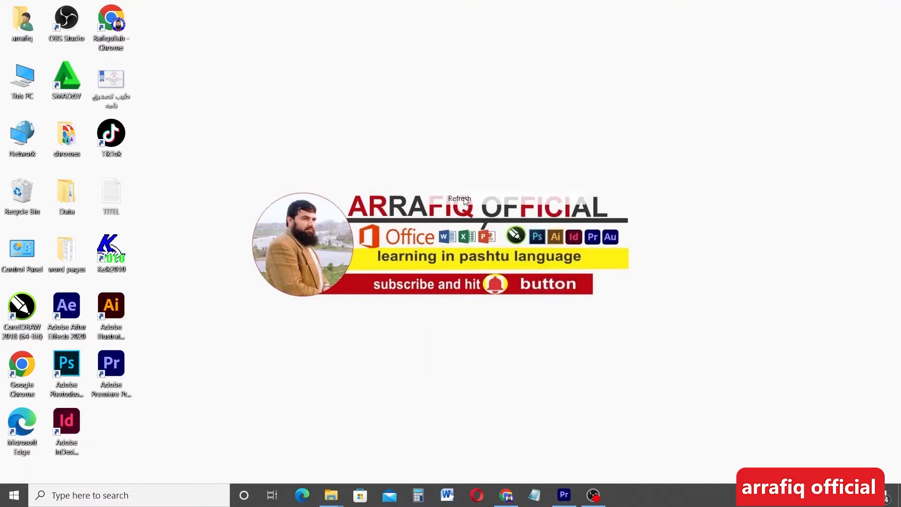
Switch to Premiere Pro and clear the project by deleting the timeline contents and all three project items.
click(567, 496)
drag(639, 434, 510, 357)
key(Delete)
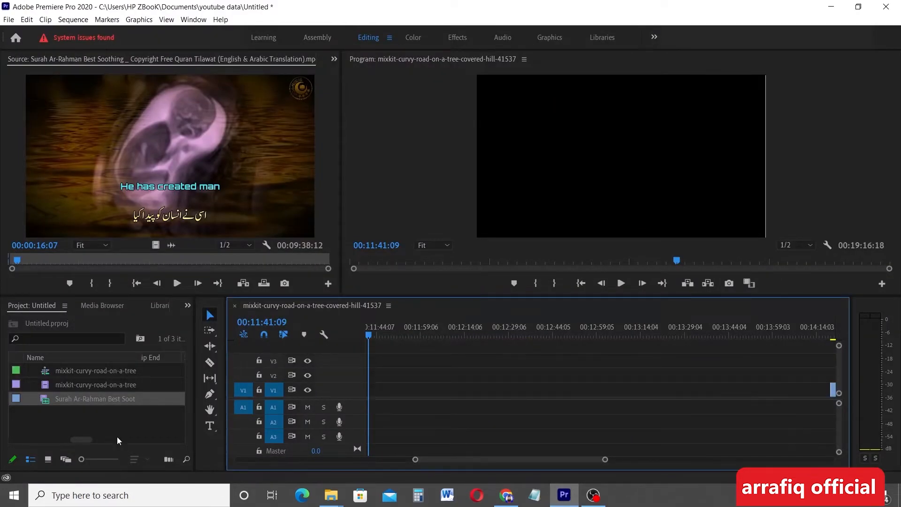
drag(138, 417, 92, 370)
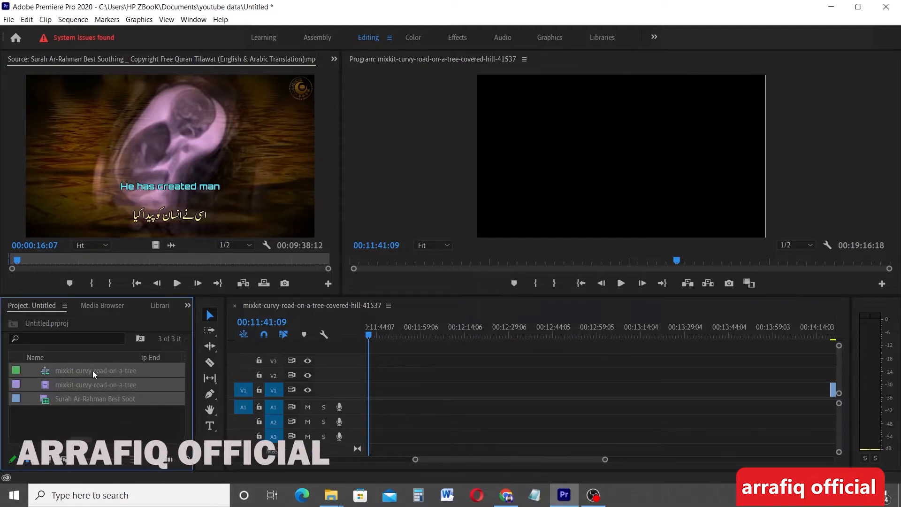
key(Delete)
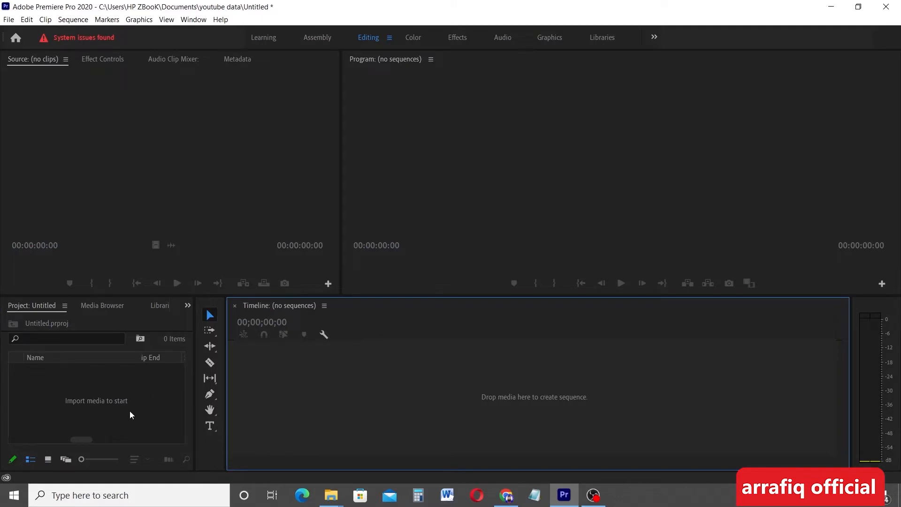
click(110, 390)
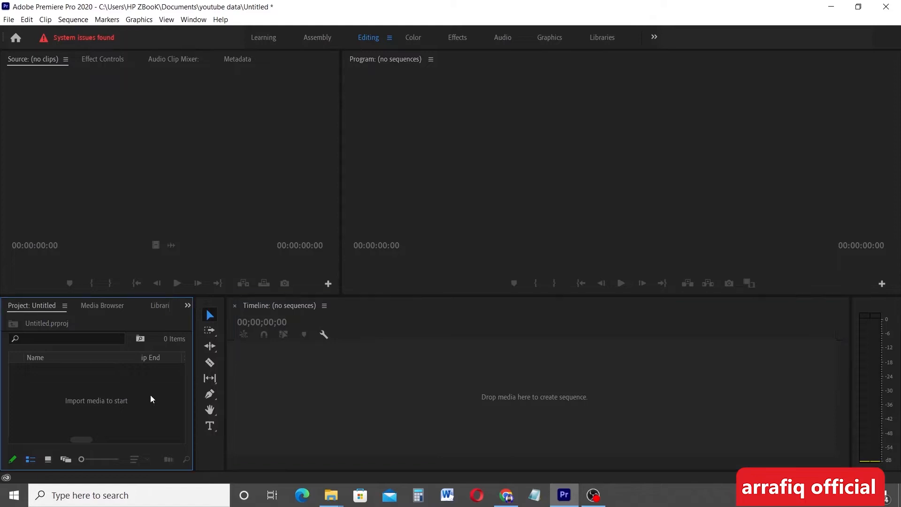
click(162, 210)
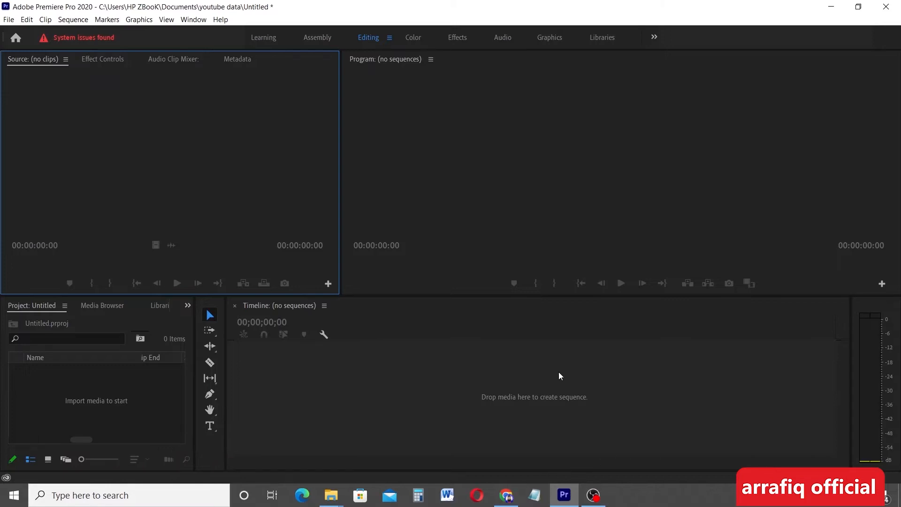
click(126, 401)
click(282, 254)
click(382, 395)
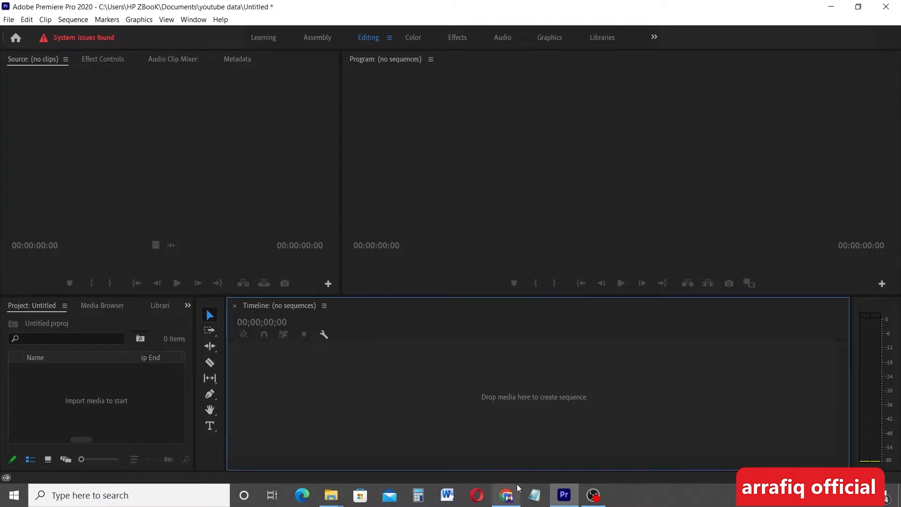
mouse_move(519, 485)
click(280, 256)
click(171, 368)
click(264, 182)
click(362, 189)
click(295, 191)
click(364, 196)
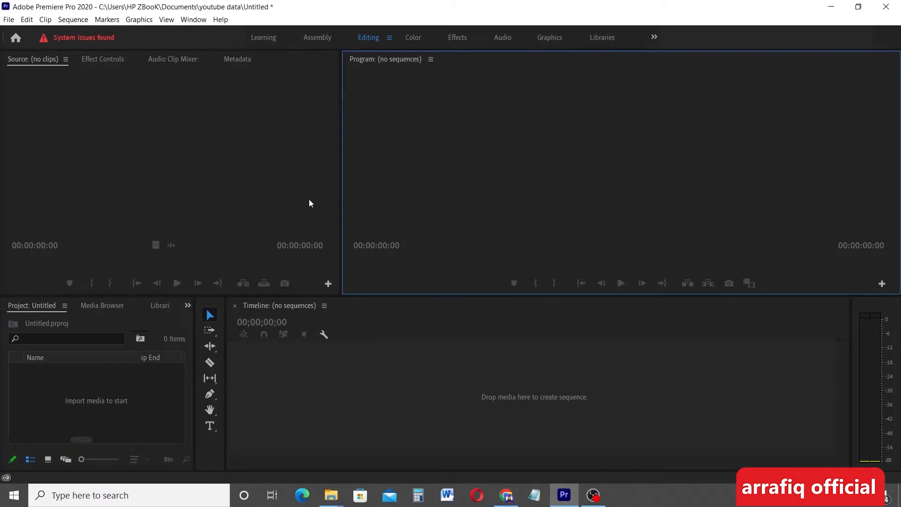
click(160, 379)
click(218, 239)
click(373, 358)
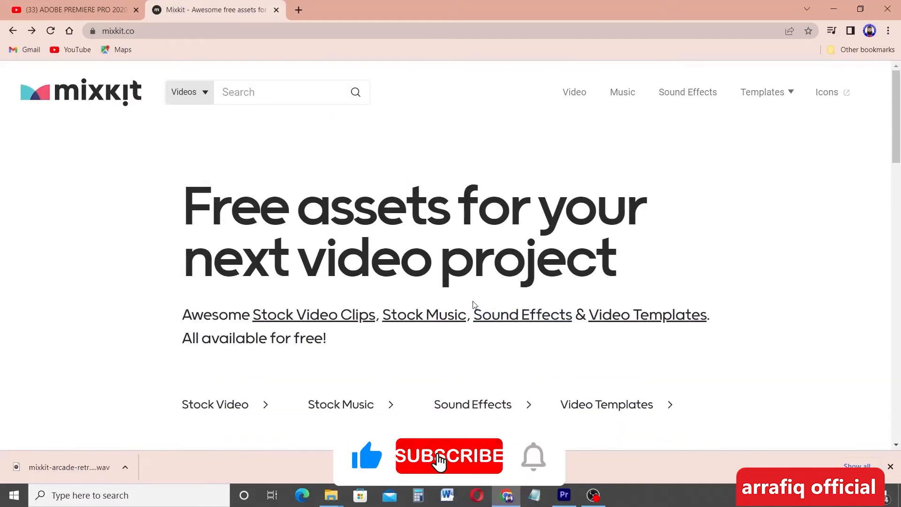
On the Mixkit site in Chrome, go to the free video templates and open the Premiere Pro collection.
scroll(473, 305, down, 5)
scroll(473, 305, down, 1)
scroll(445, 256, up, 1)
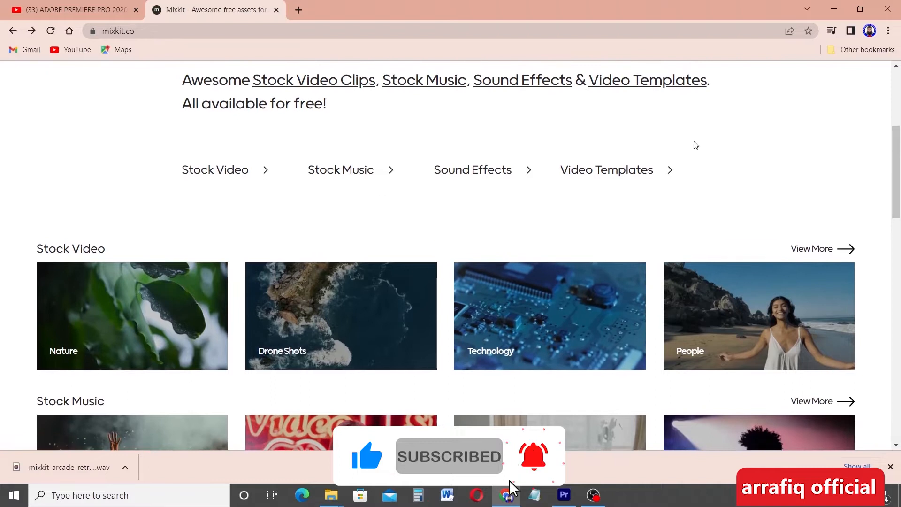
click(618, 172)
scroll(507, 350, down, 4)
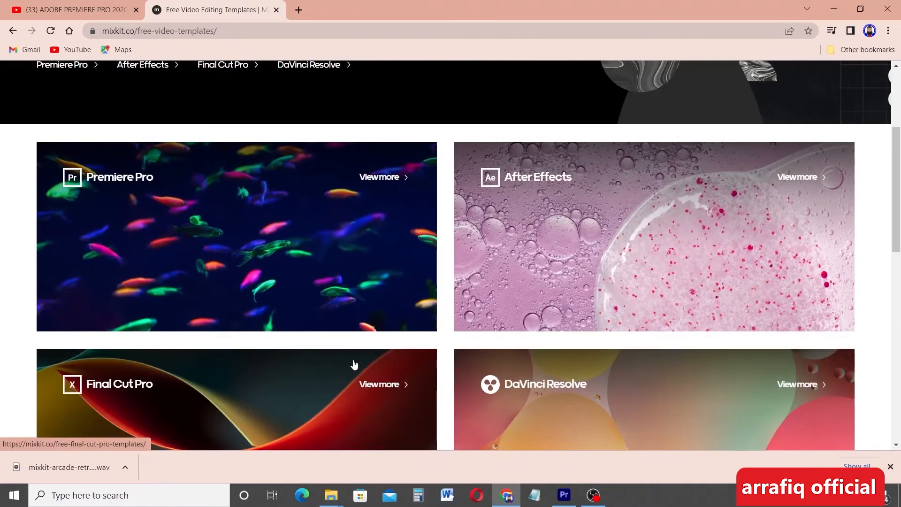
scroll(336, 340, up, 3)
scroll(336, 340, up, 1)
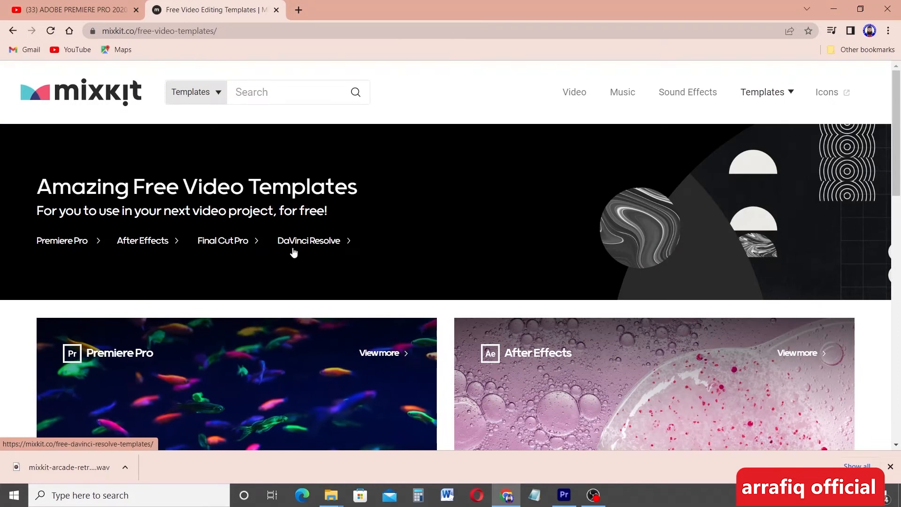
click(71, 242)
scroll(517, 314, down, 5)
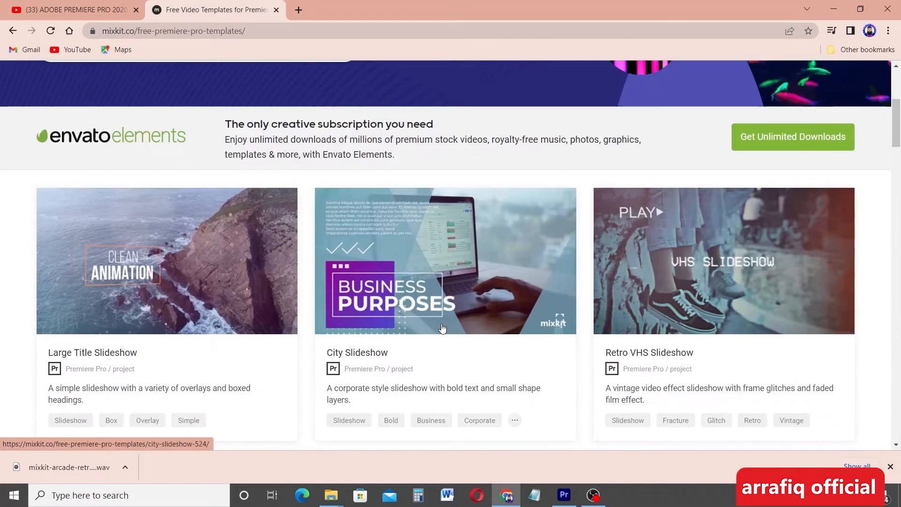
scroll(442, 327, up, 4)
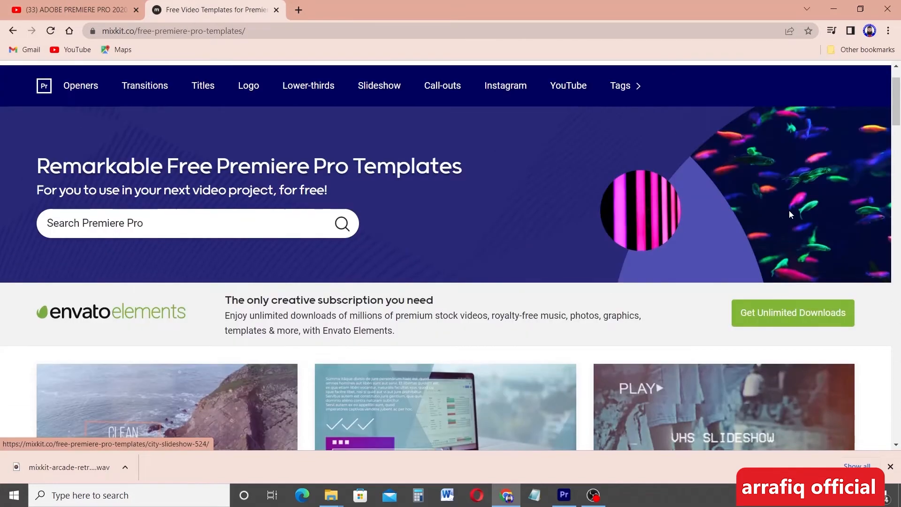
Open the YouTube category of the Premiere Pro templates and look through the available mogrt designs.
click(578, 89)
scroll(638, 269, down, 4)
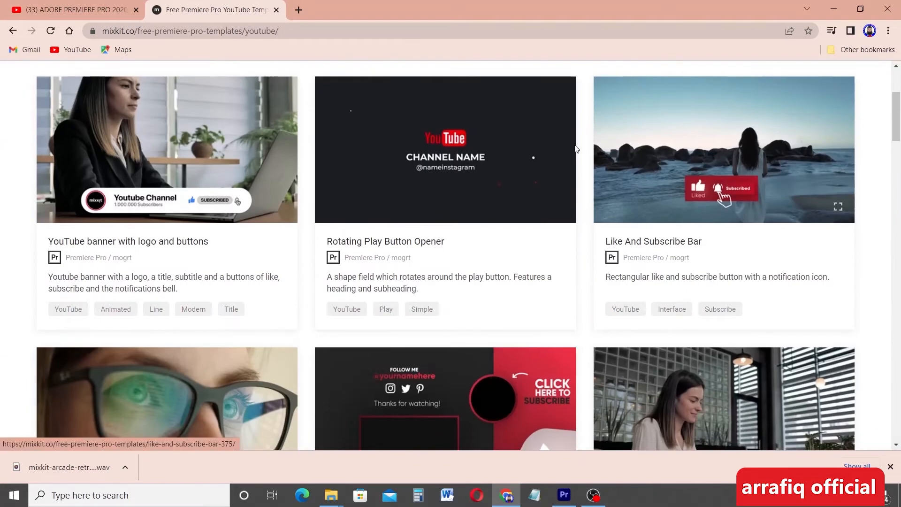
scroll(610, 272, up, 4)
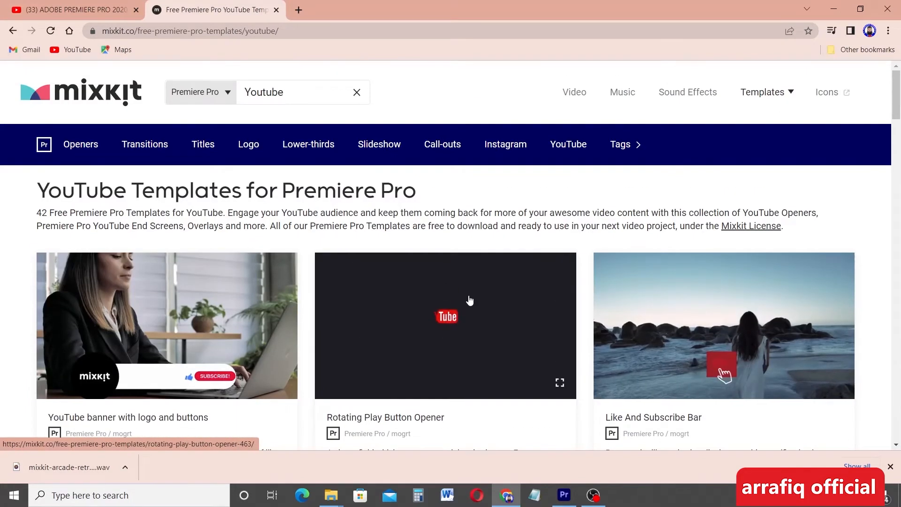
scroll(306, 261, down, 4)
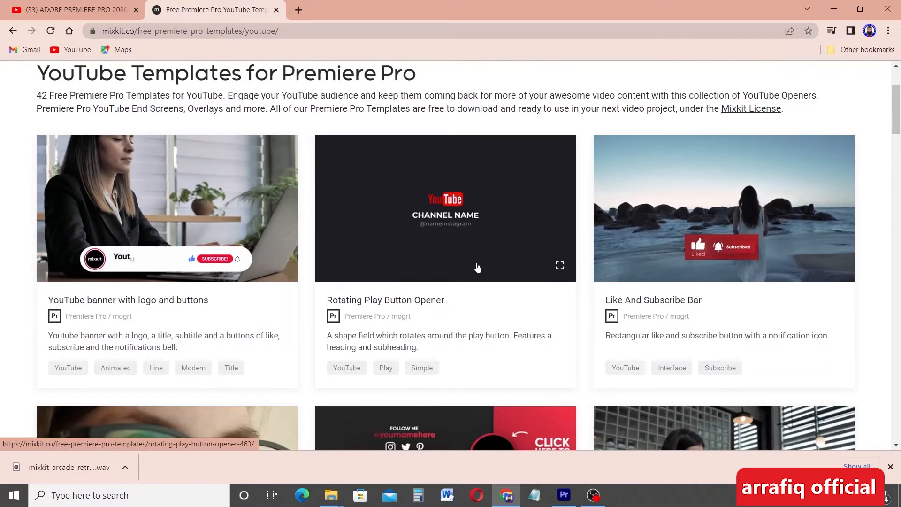
scroll(394, 264, down, 1)
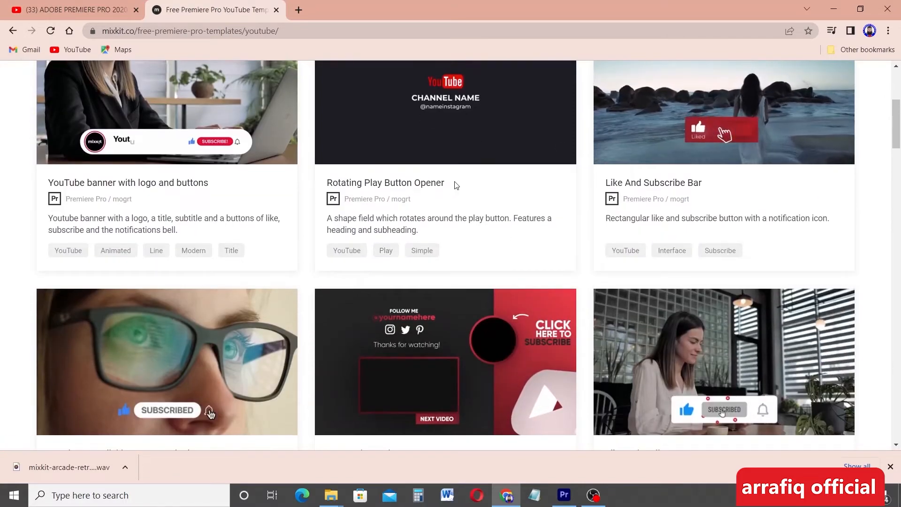
double_click(402, 200)
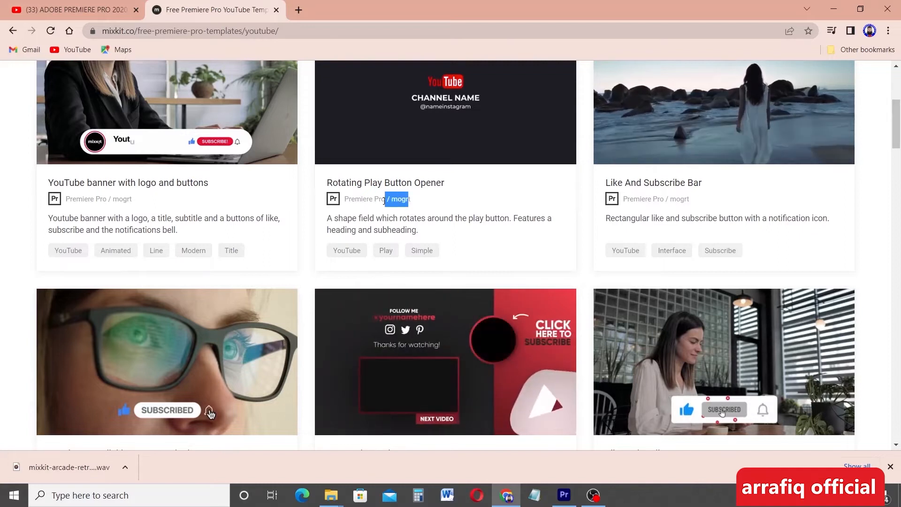
click(411, 199)
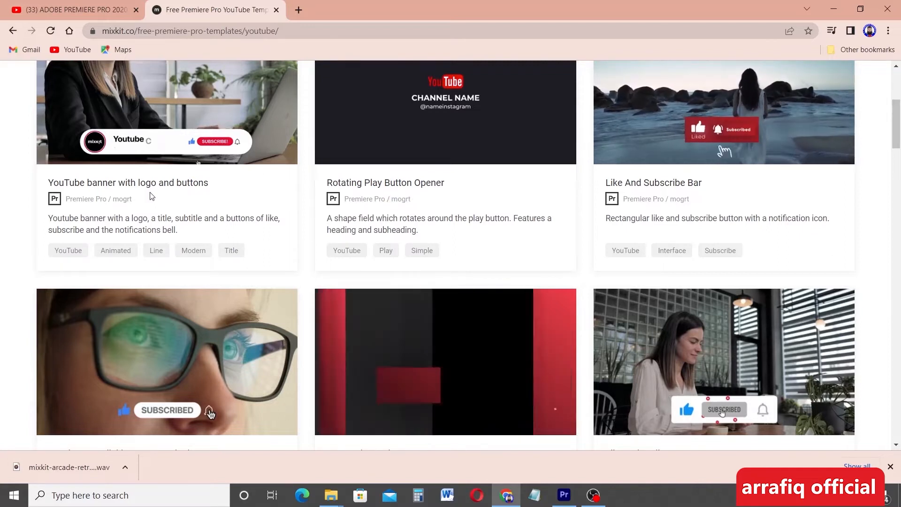
scroll(488, 282, down, 1)
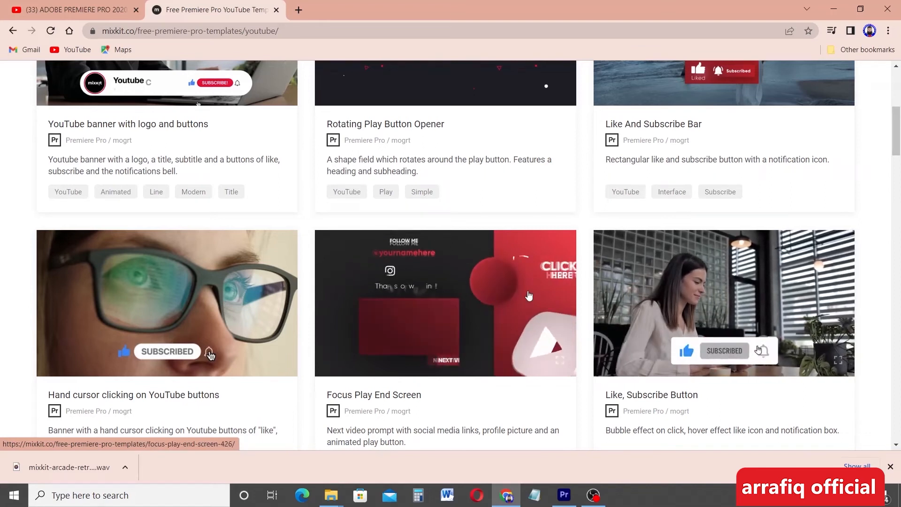
scroll(700, 286, down, 2)
Open the "Like, Subscribe Button" template, download it for free and dismiss the subscription offer.
click(700, 286)
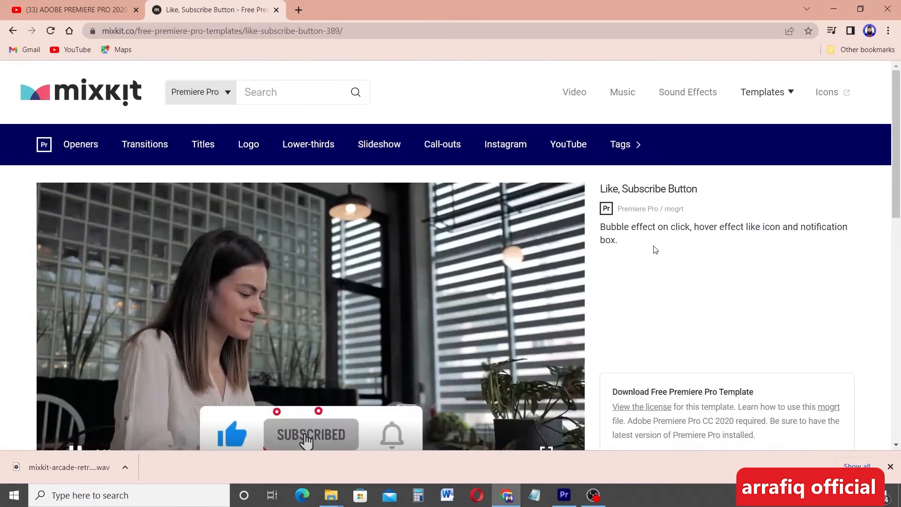
scroll(676, 240, down, 4)
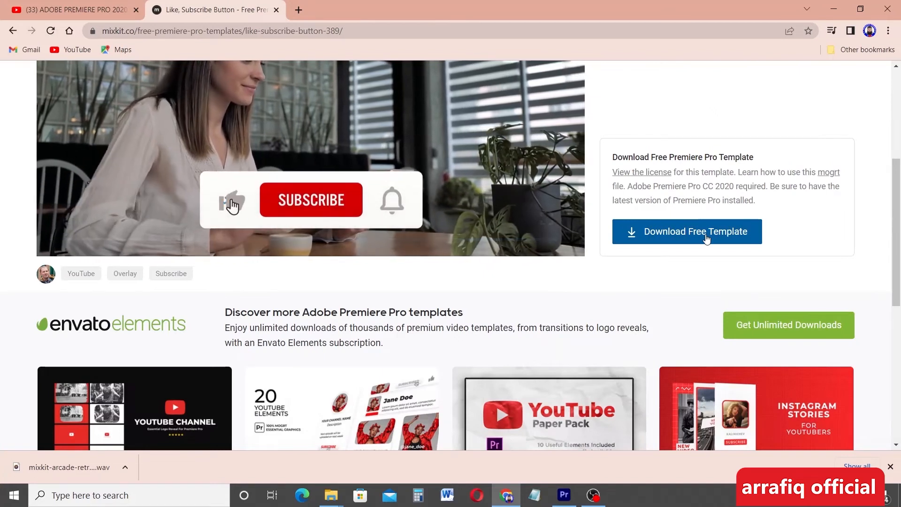
click(708, 237)
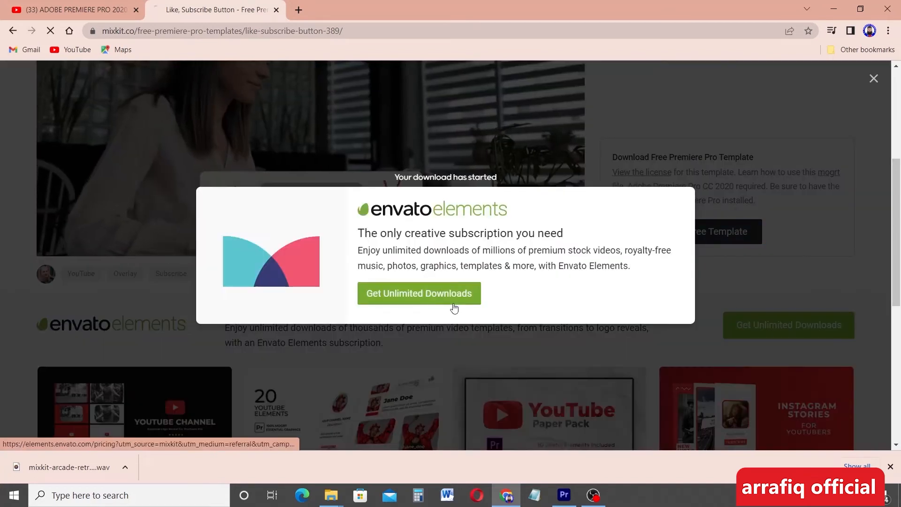
click(777, 336)
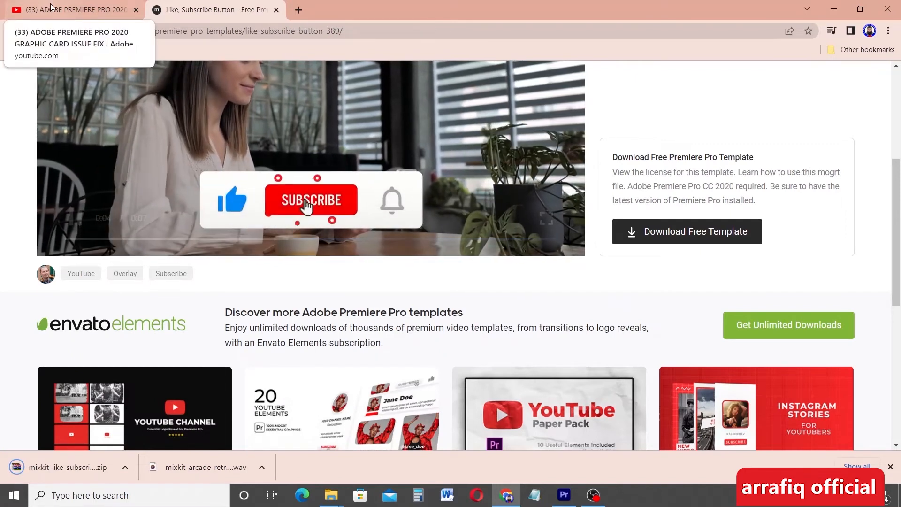
Switch back to Premiere Pro and import the Surah Ar-Rahman video from the VIDEOS FOR ARRAFIQ COMPOSER CHANNEL folder.
click(50, 7)
click(565, 495)
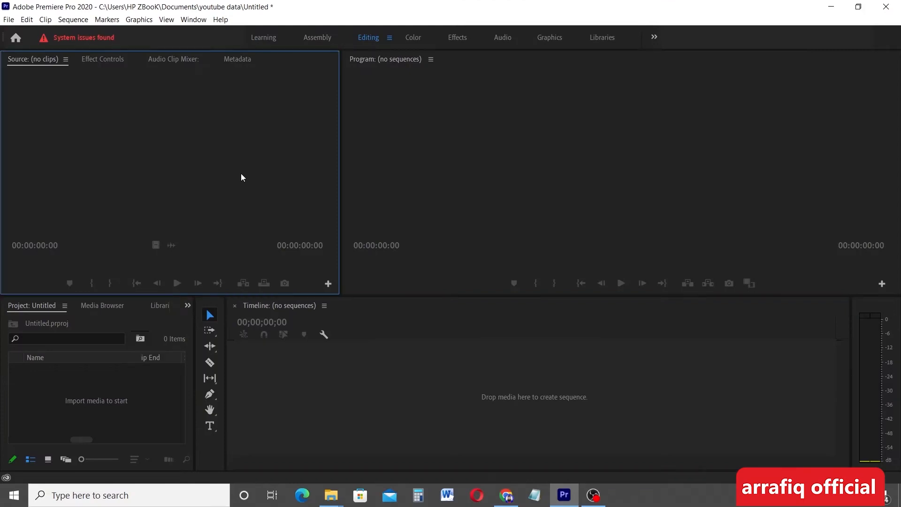
click(116, 401)
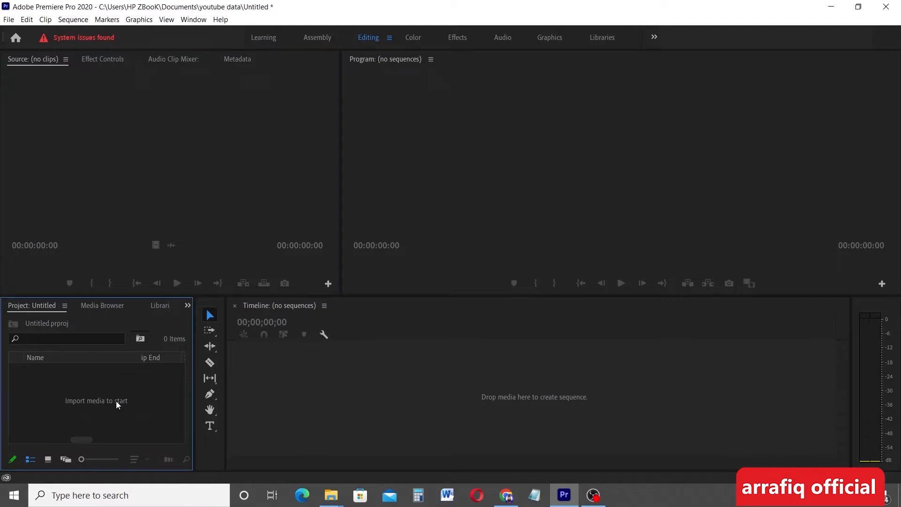
double_click(116, 401)
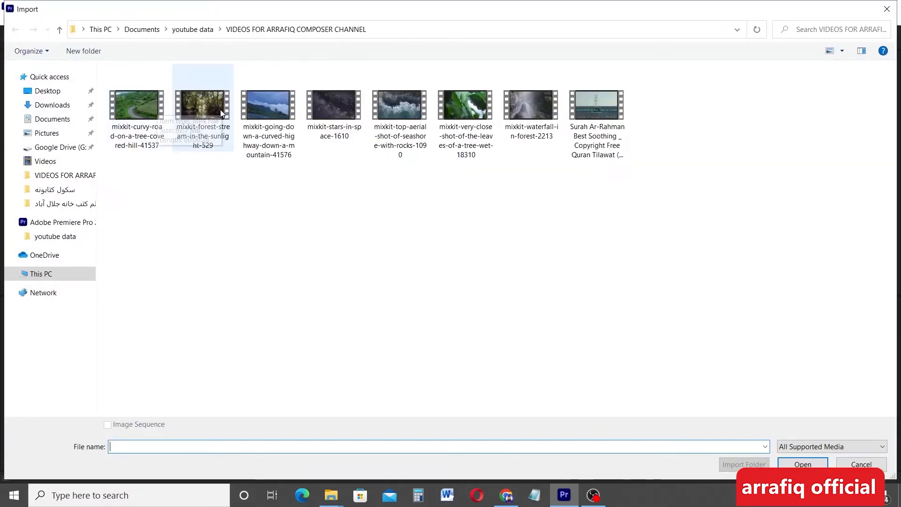
click(466, 108)
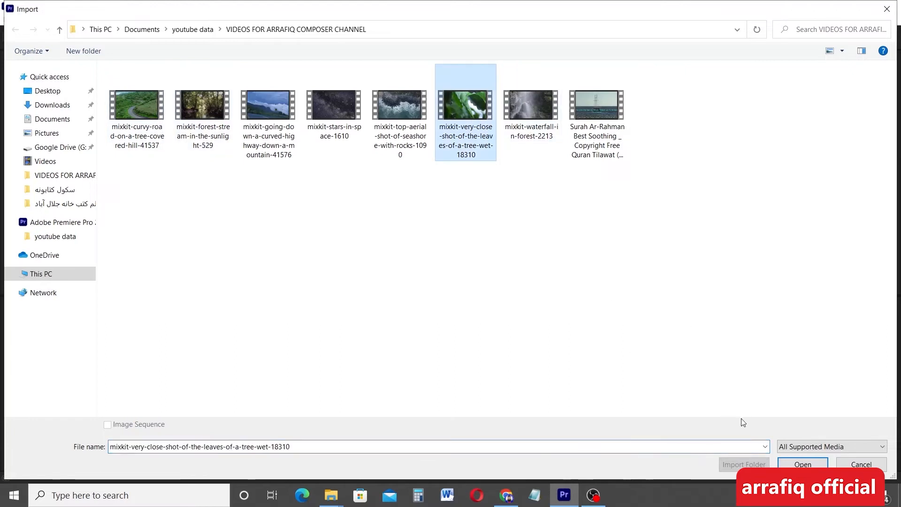
click(605, 111)
click(803, 464)
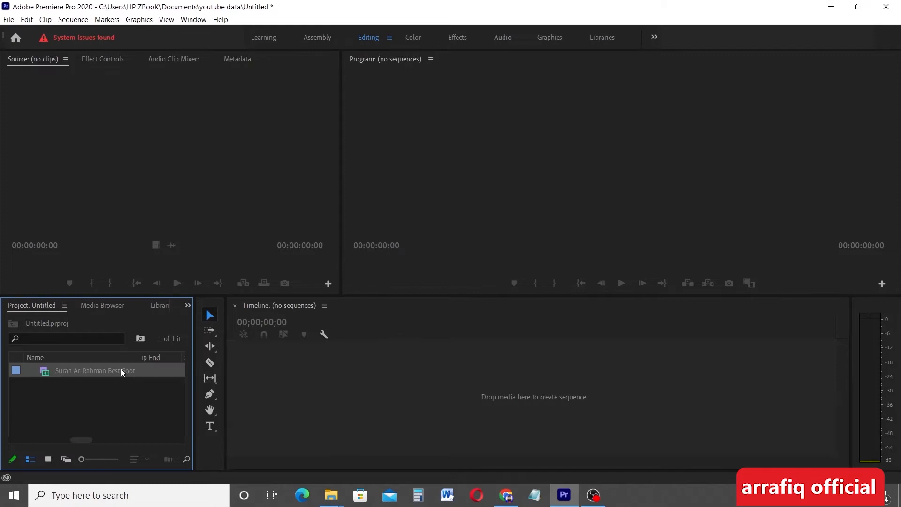
Load the Surah Ar-Rahman clip in the Source monitor and add a marker at 00:00:00:00.
double_click(121, 370)
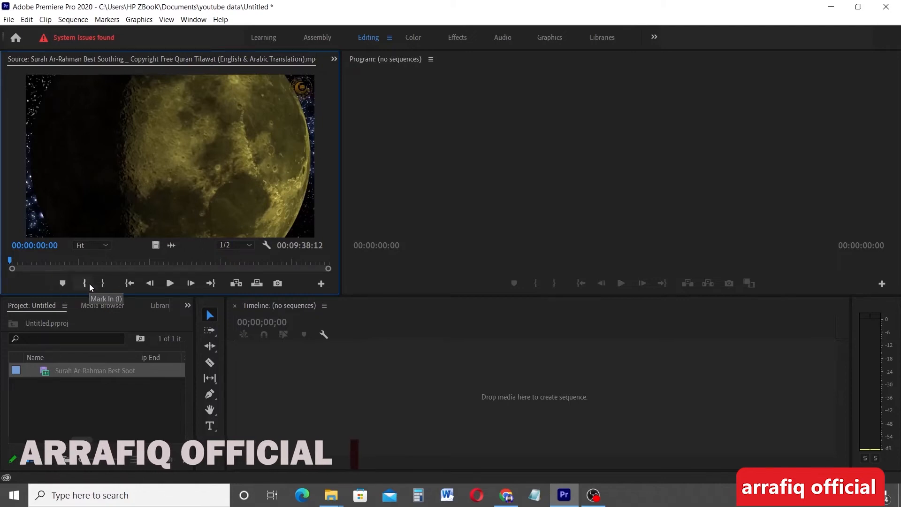
click(63, 283)
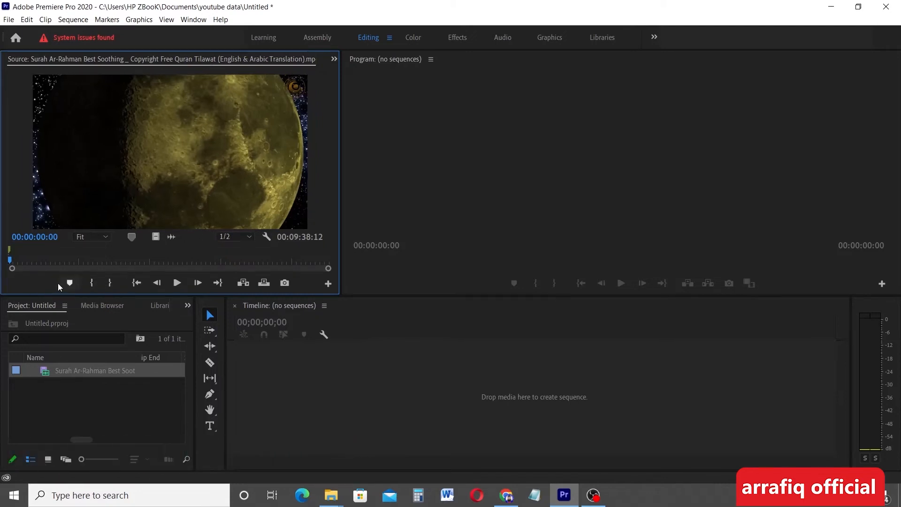
Set the source clip's In point at 00:00:20:04, and move its playhead to 00:00:26:15.
drag(8, 263, 21, 258)
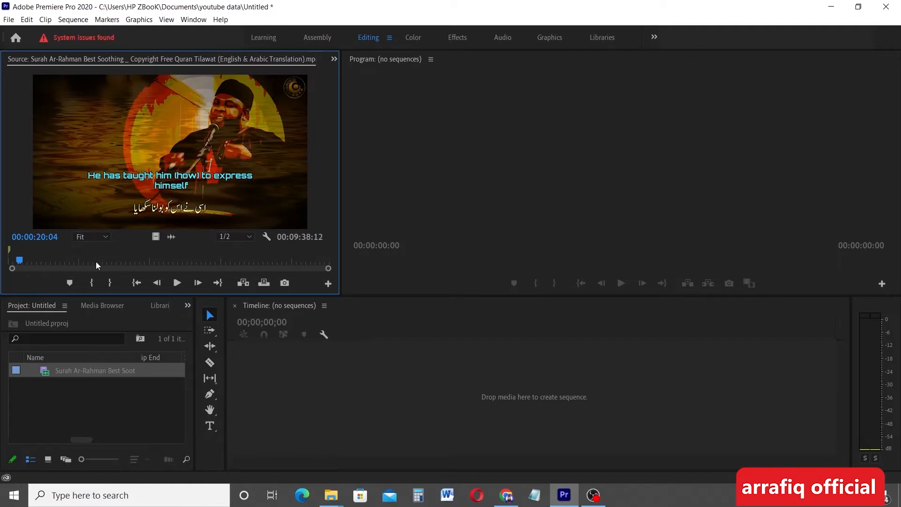
click(92, 286)
click(31, 258)
mouse_move(31, 259)
mouse_down()
mouse_move(54, 260)
mouse_move(23, 260)
mouse_up()
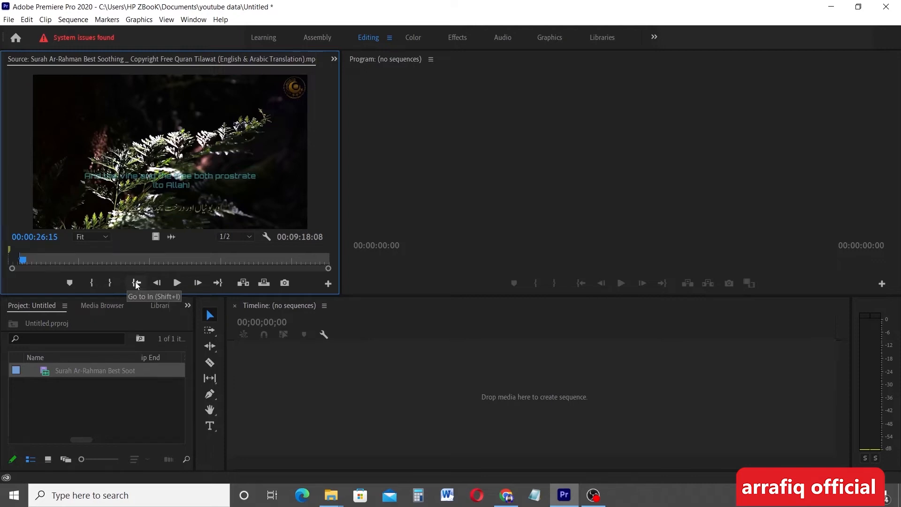
Return to the In point twice, moving the playhead to 00:04:23:23 in between, and play the source clip briefly.
click(137, 283)
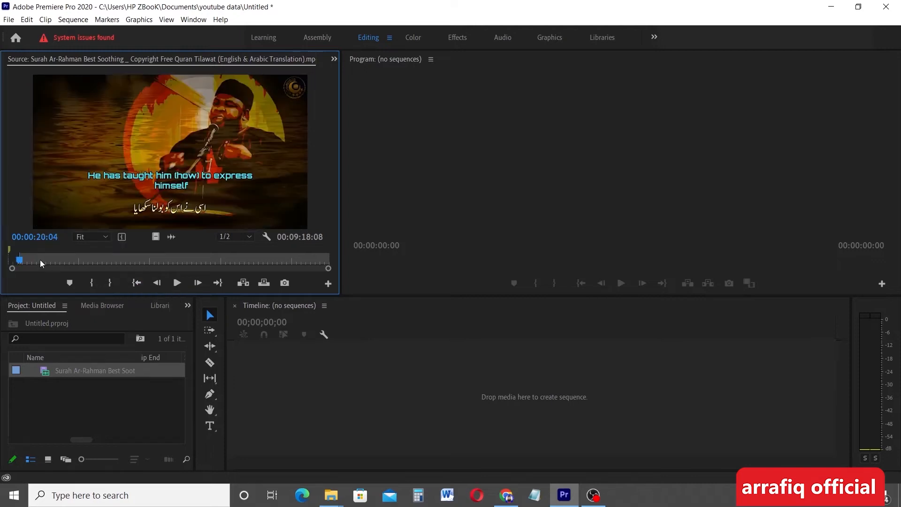
drag(20, 258, 154, 262)
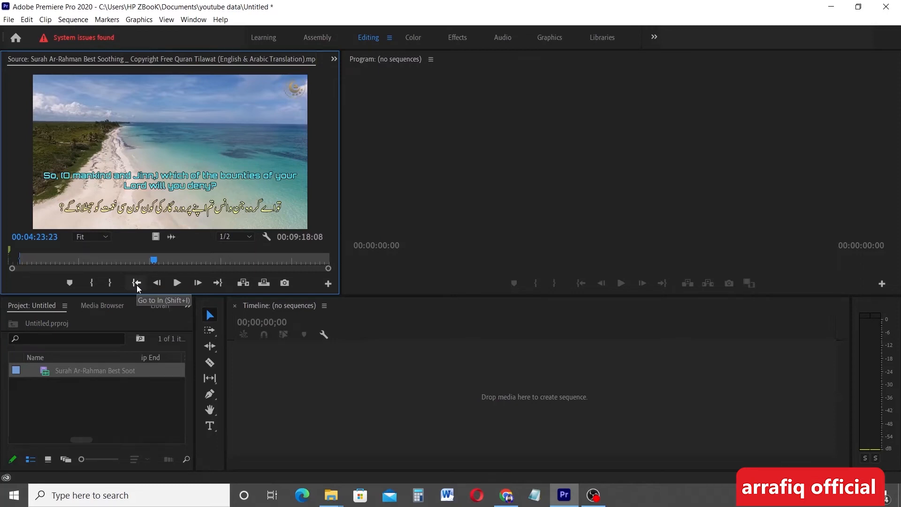
click(136, 284)
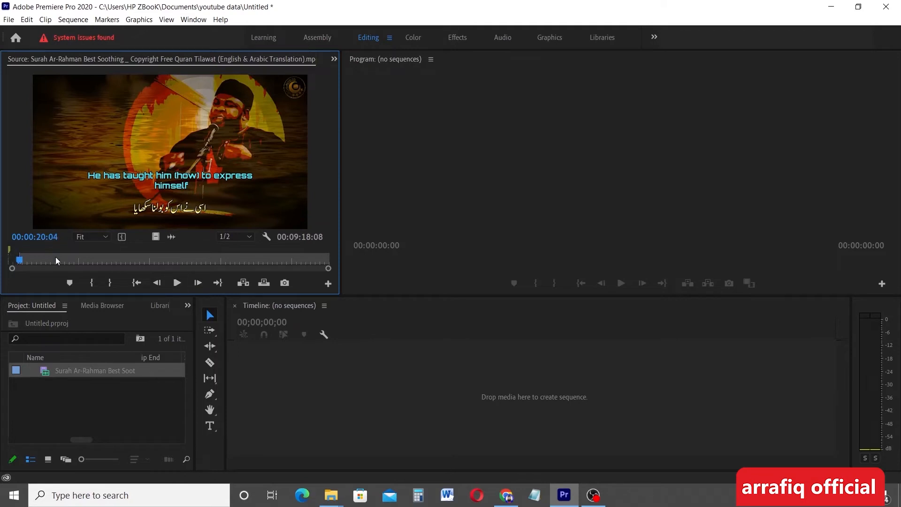
click(170, 289)
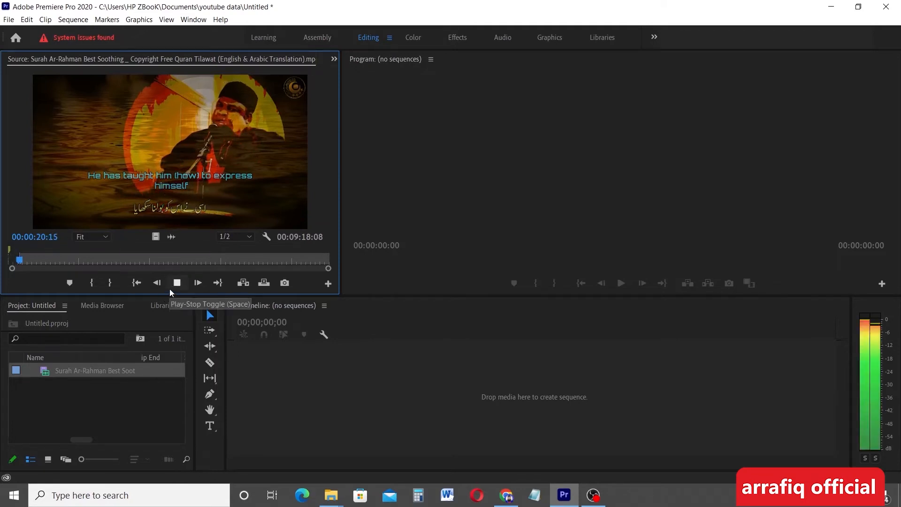
click(170, 288)
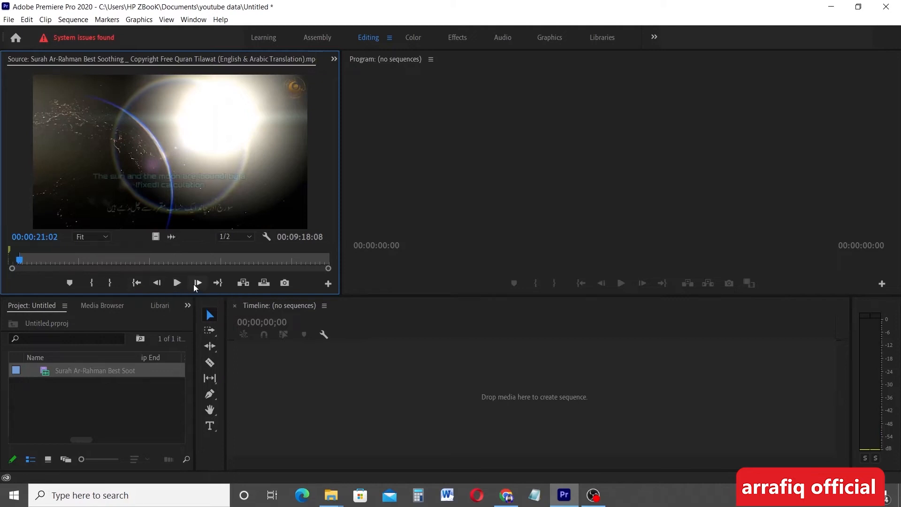
Move the source playhead to 00:00:14:25 and step forward frame by frame to 00:00:15:21.
drag(21, 259, 17, 260)
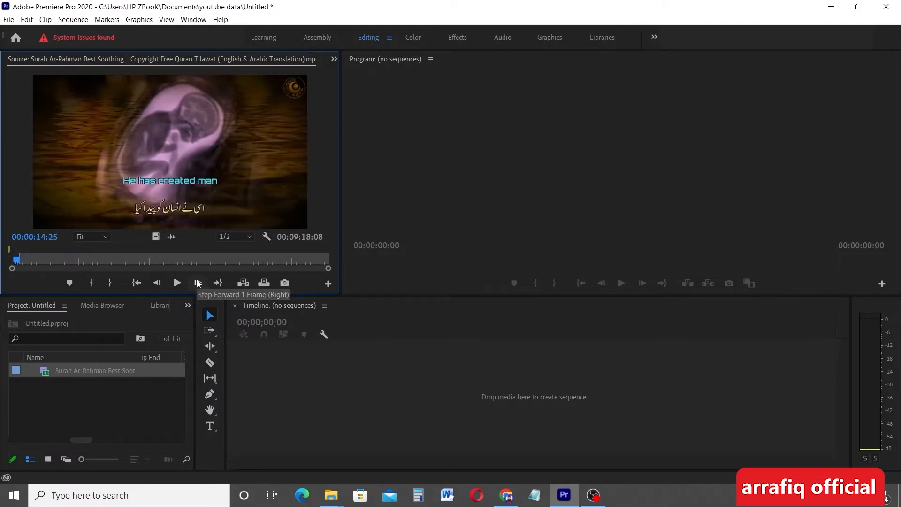
click(197, 282)
click(197, 282)
click(197, 282)
click(197, 282)
click(197, 282)
click(197, 283)
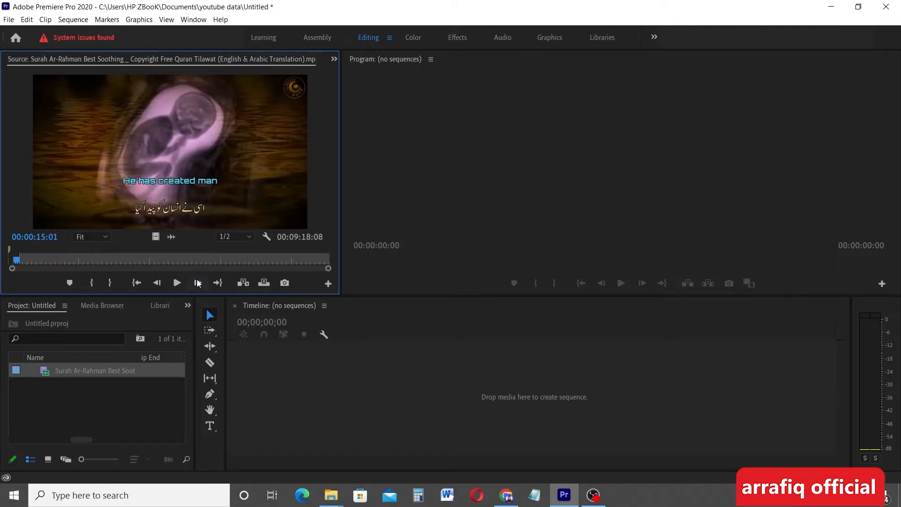
click(197, 282)
click(197, 282)
click(198, 283)
click(197, 282)
click(197, 283)
click(198, 282)
click(197, 282)
click(197, 282)
click(197, 282)
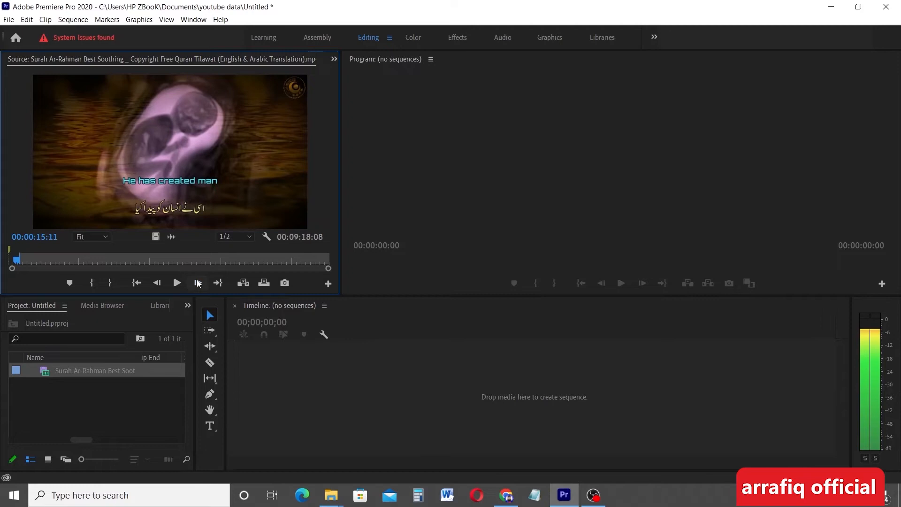
click(197, 282)
click(198, 282)
click(197, 282)
click(198, 282)
click(197, 282)
click(197, 282)
click(198, 283)
click(197, 282)
click(197, 283)
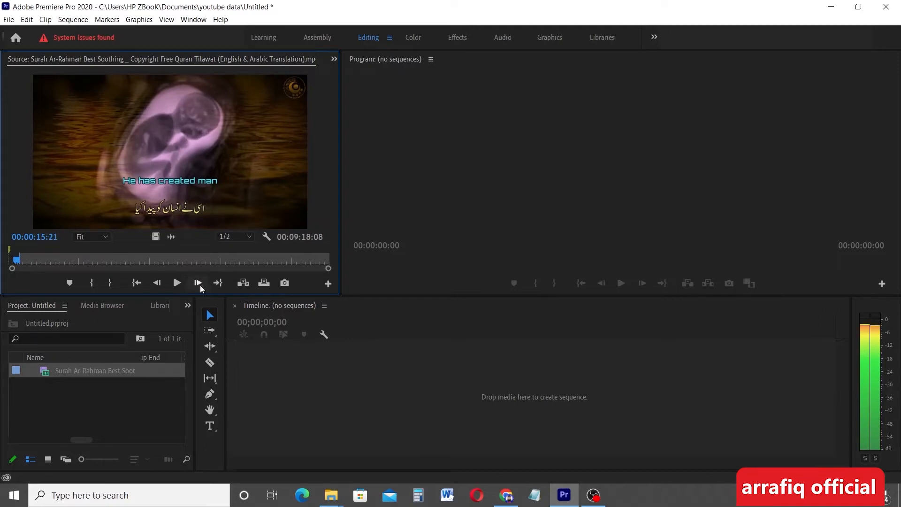
Step the source clip backward frame by frame to 00:00:15:10.
click(157, 282)
click(157, 282)
click(157, 282)
click(157, 282)
click(157, 282)
click(156, 282)
click(157, 282)
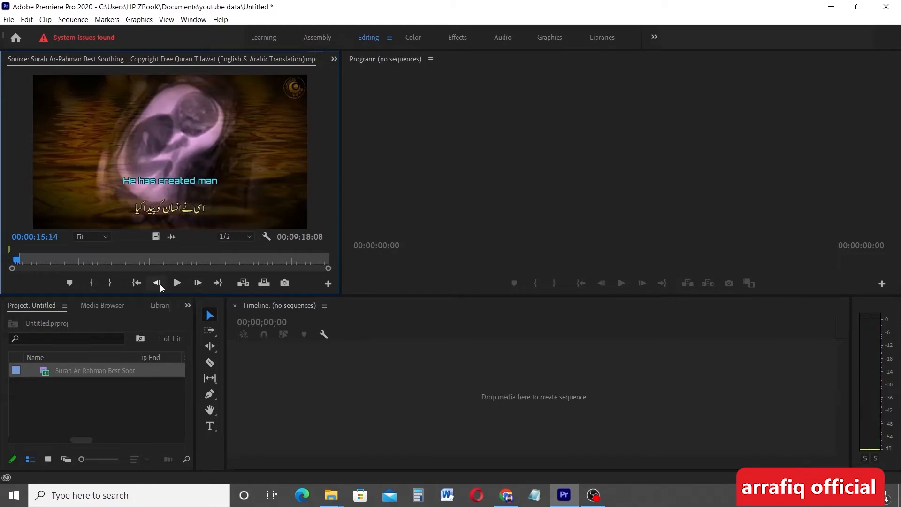
click(160, 283)
click(160, 284)
click(160, 283)
click(160, 283)
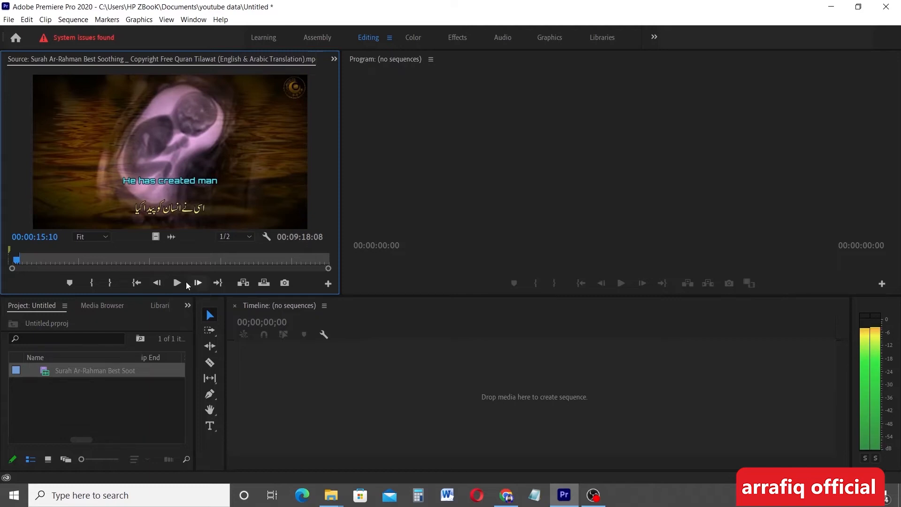
Set the source clip's Out point at 00:01:44:26, and jump to it after moving the playhead to 00:00:25:13.
drag(17, 261, 66, 261)
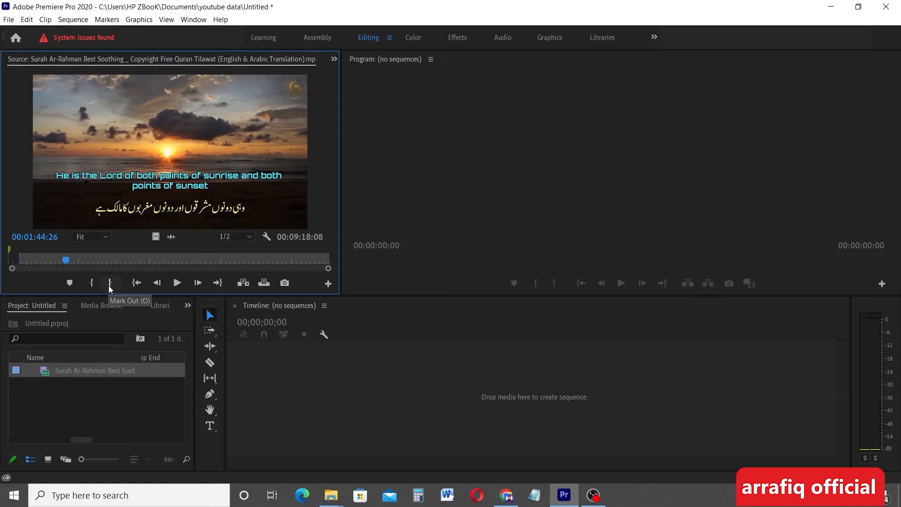
click(108, 284)
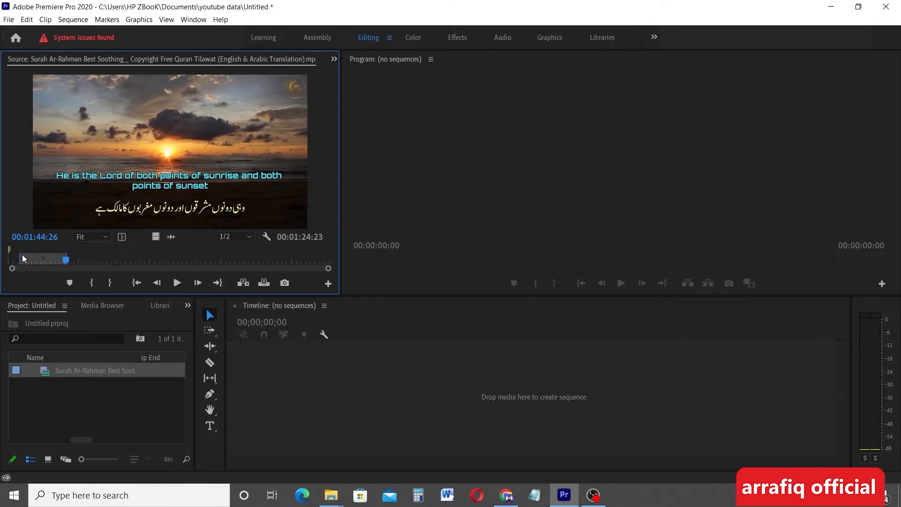
drag(66, 263, 22, 263)
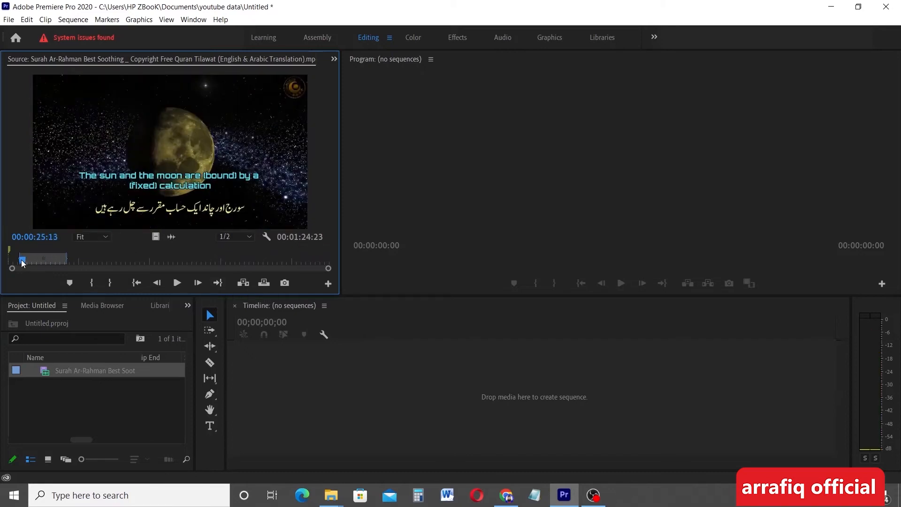
click(218, 284)
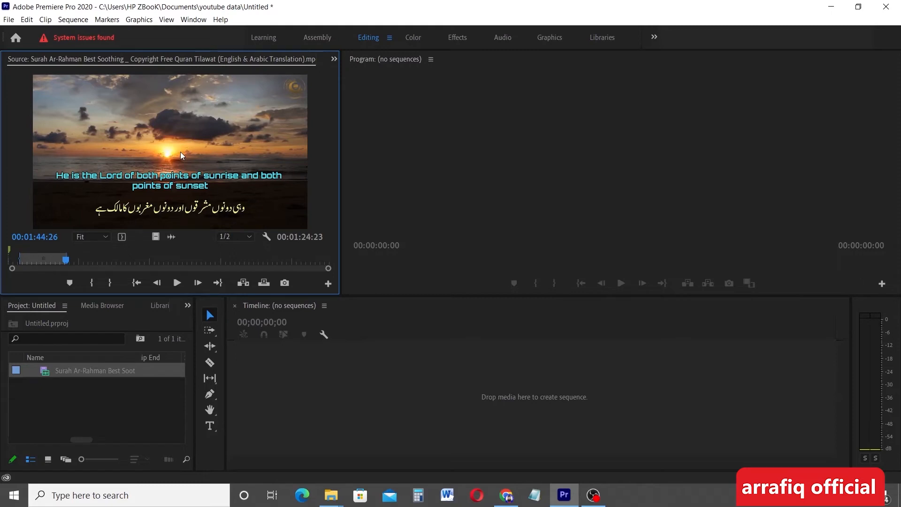
Create a sequence from the marked source range, and delete the placed video and audio clip from the timeline.
drag(162, 133, 314, 392)
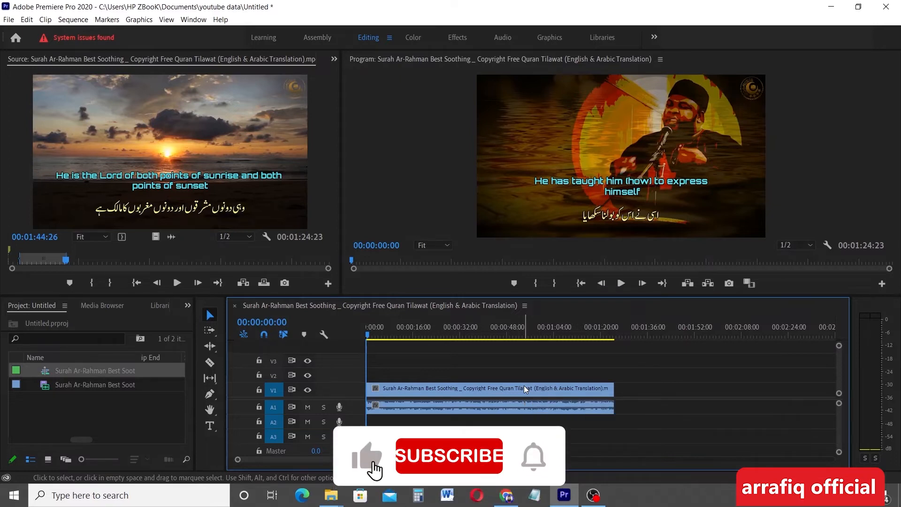
click(477, 407)
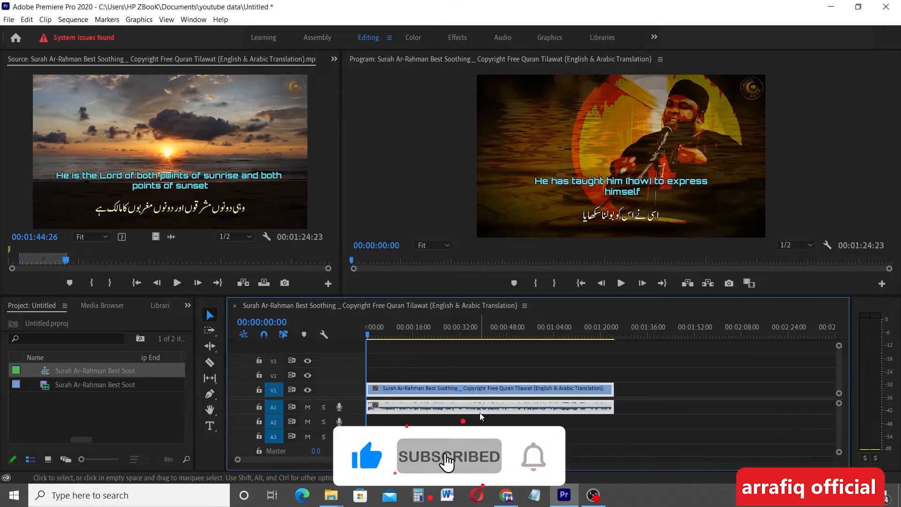
key(Delete)
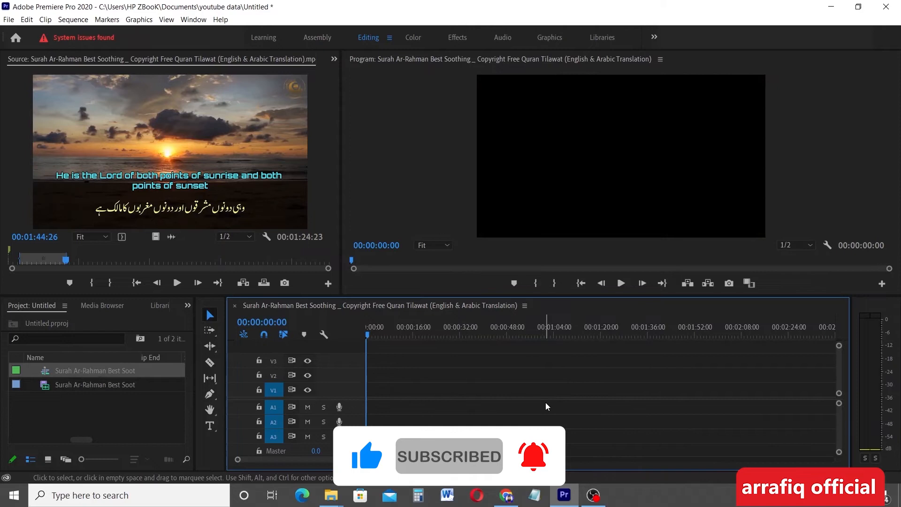
Try placing only the source range's video on V2 and only its audio on A1, deleting each from the timeline.
drag(155, 237, 371, 377)
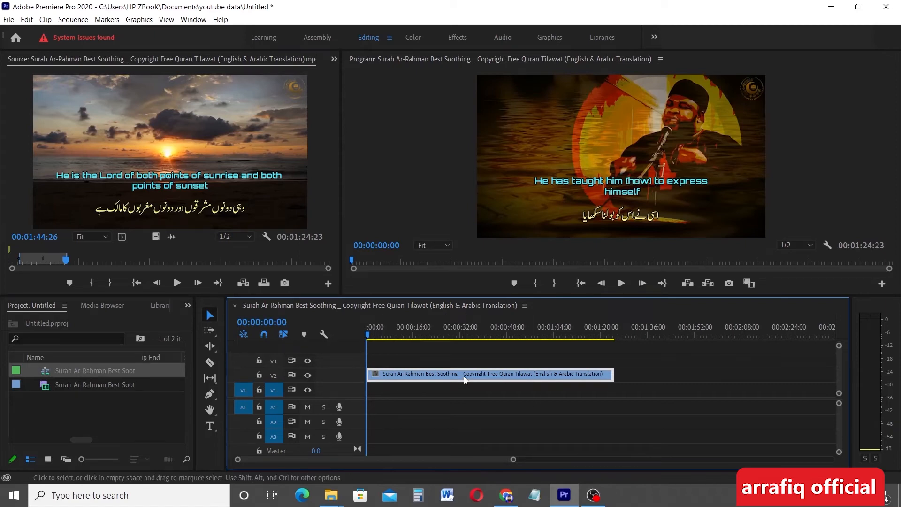
key(Delete)
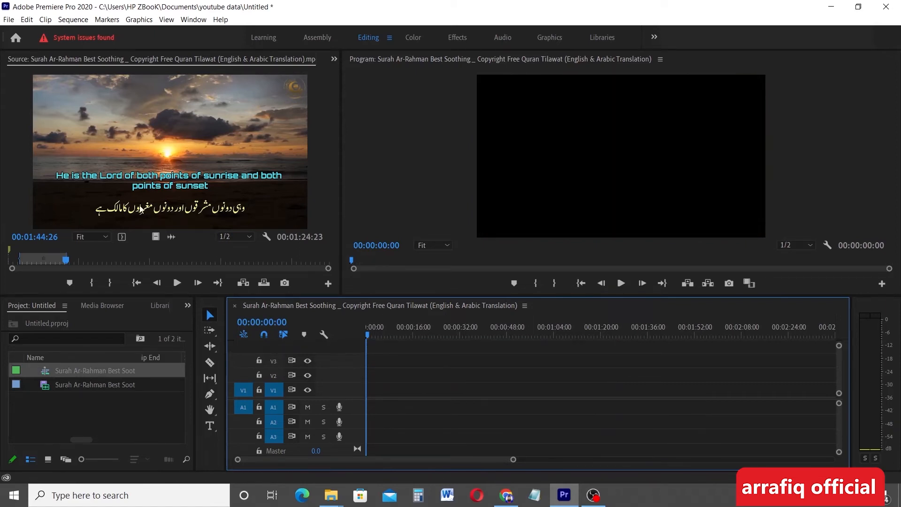
drag(171, 236, 446, 390)
drag(171, 237, 414, 409)
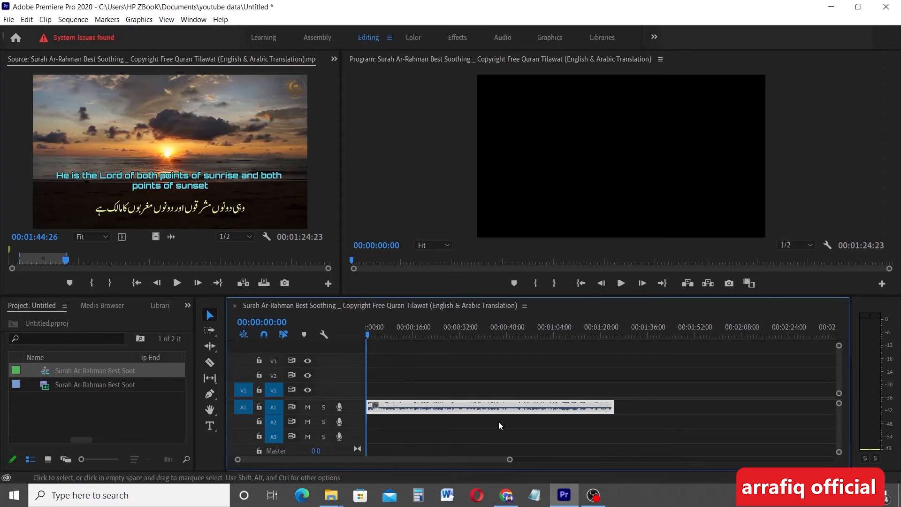
key(Delete)
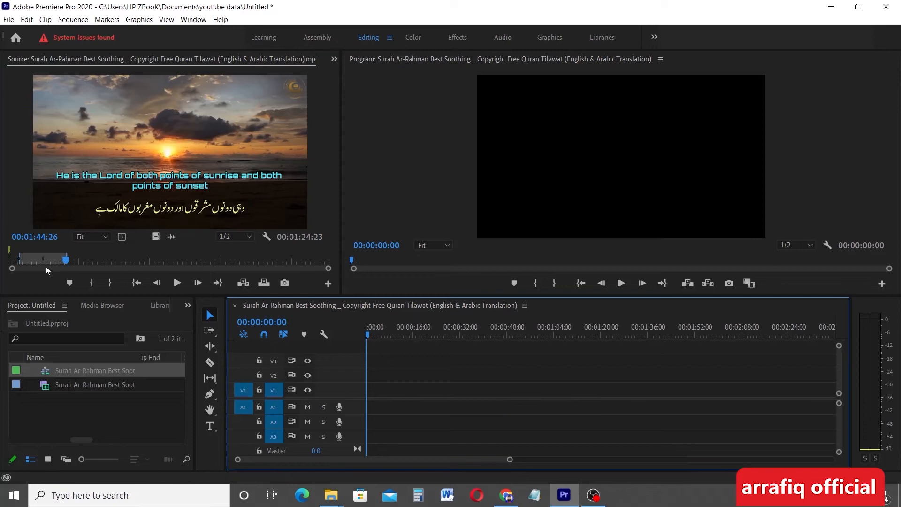
Place the source clip's video without audio at the start of V1, 00:01:31:17 long, and move the sequence playhead to 00:00:29:29.
drag(181, 159, 350, 389)
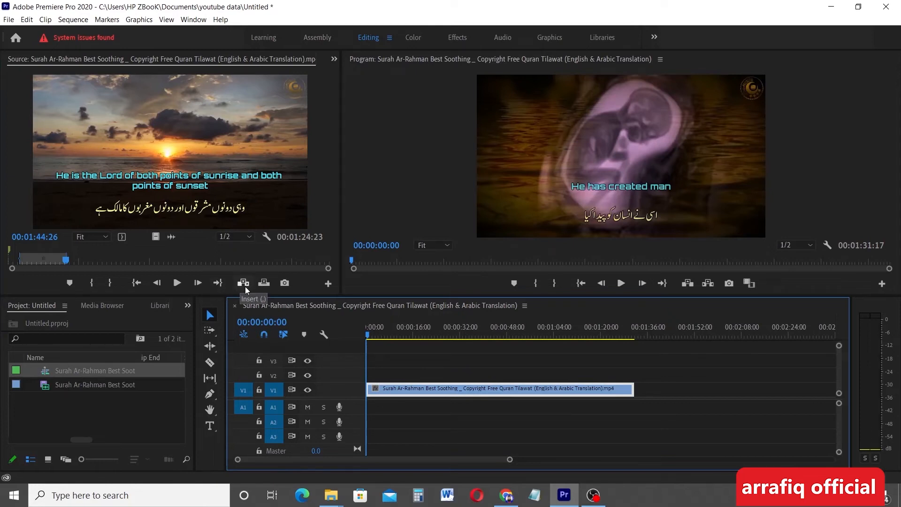
drag(369, 336, 383, 335)
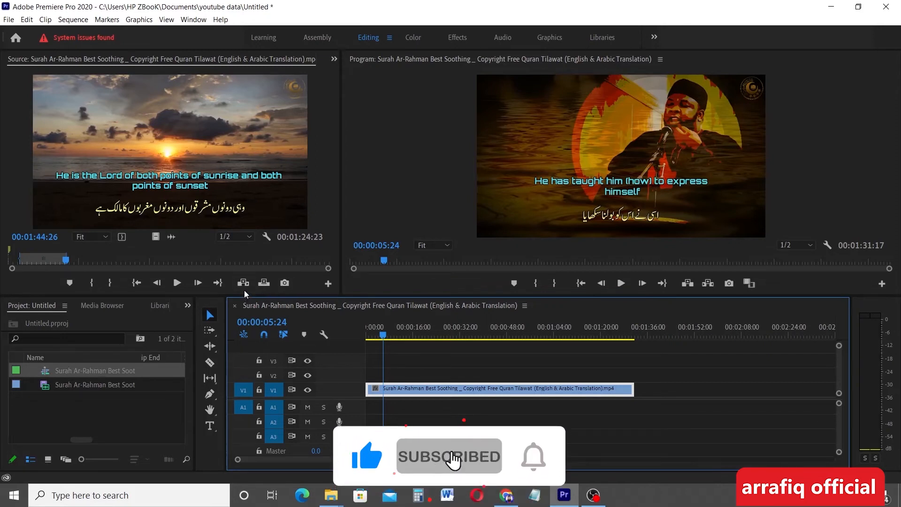
drag(384, 336, 454, 336)
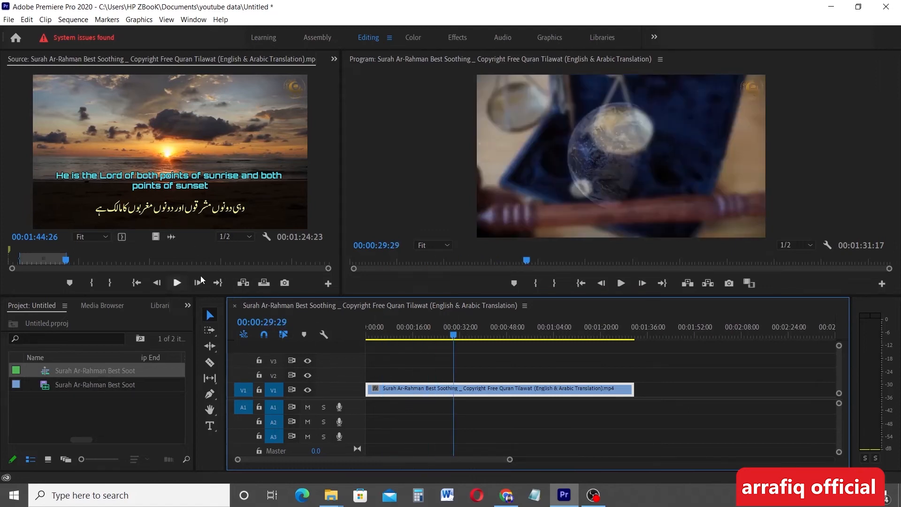
Insert the marked source range at the sequence playhead, and select the split pieces and the inserted clip in turn.
click(244, 283)
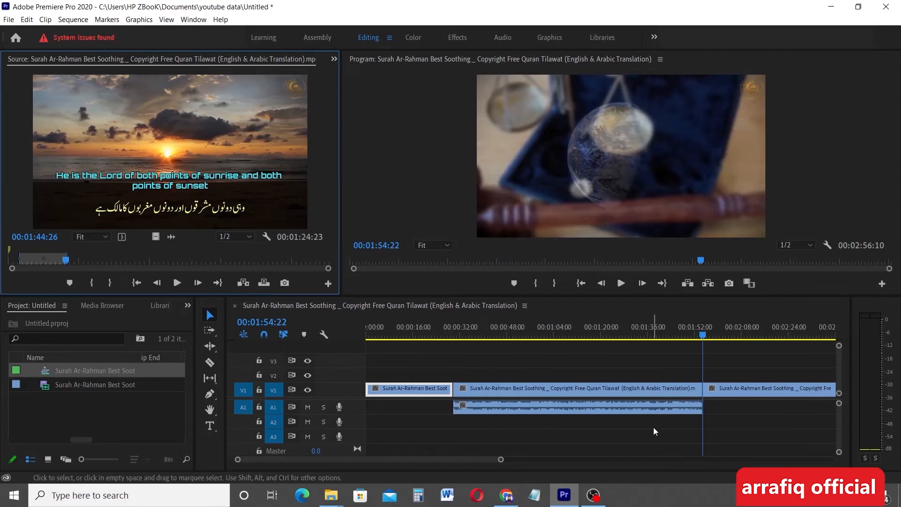
click(747, 390)
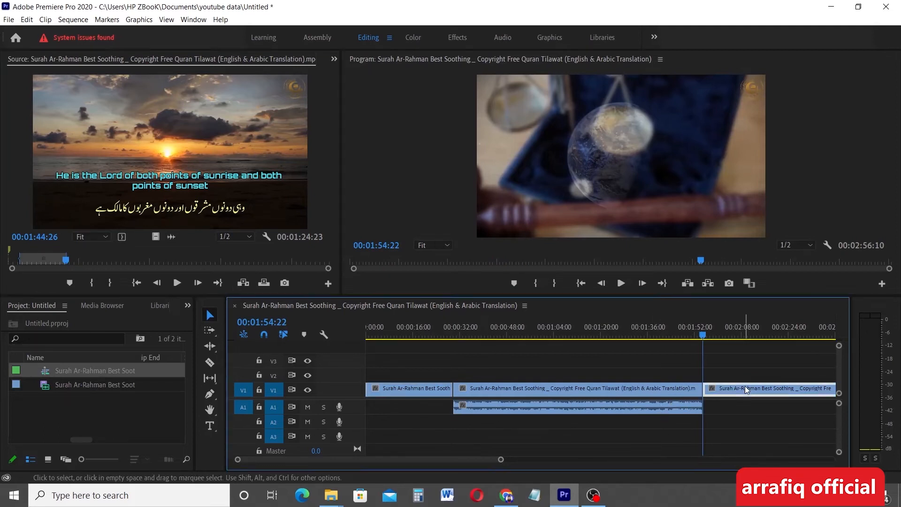
click(424, 391)
click(738, 390)
click(429, 393)
click(746, 391)
click(543, 394)
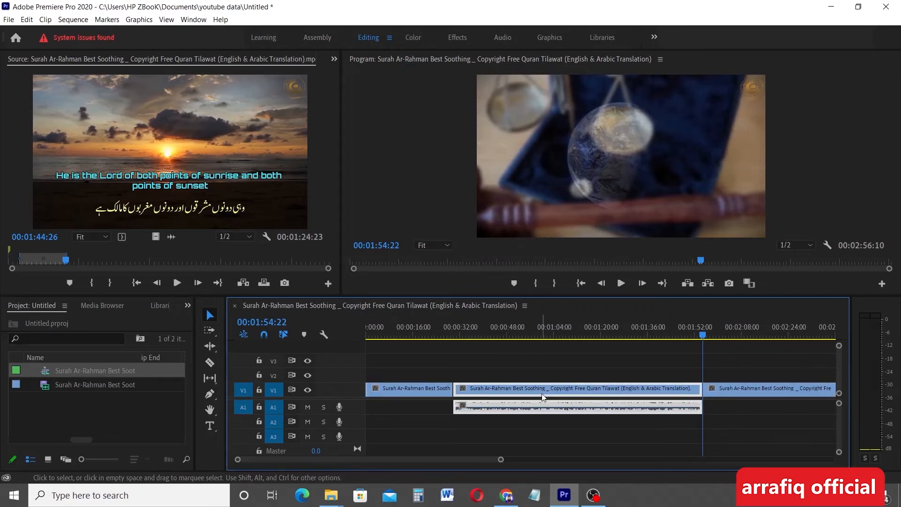
Undo the insert, and overwrite the V1 clip with the marked source range from 00:00:29:29.
drag(703, 337, 454, 340)
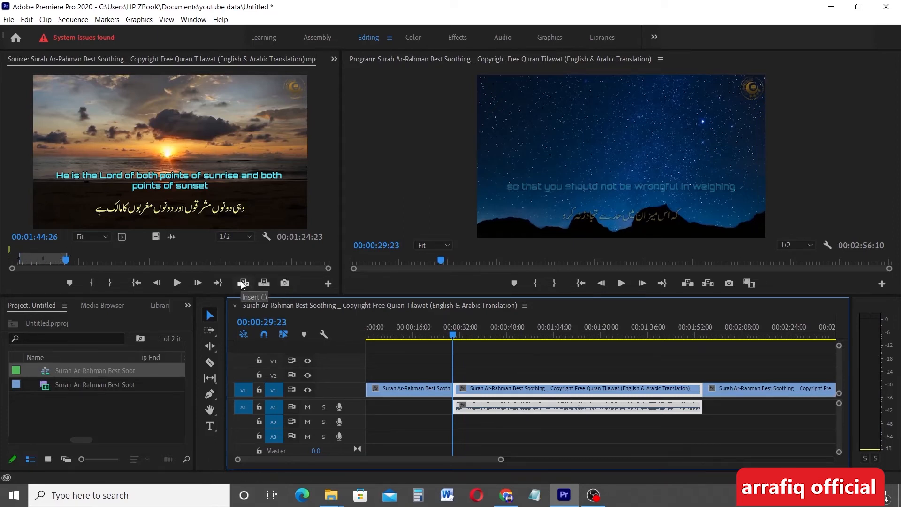
key(ctrl+z)
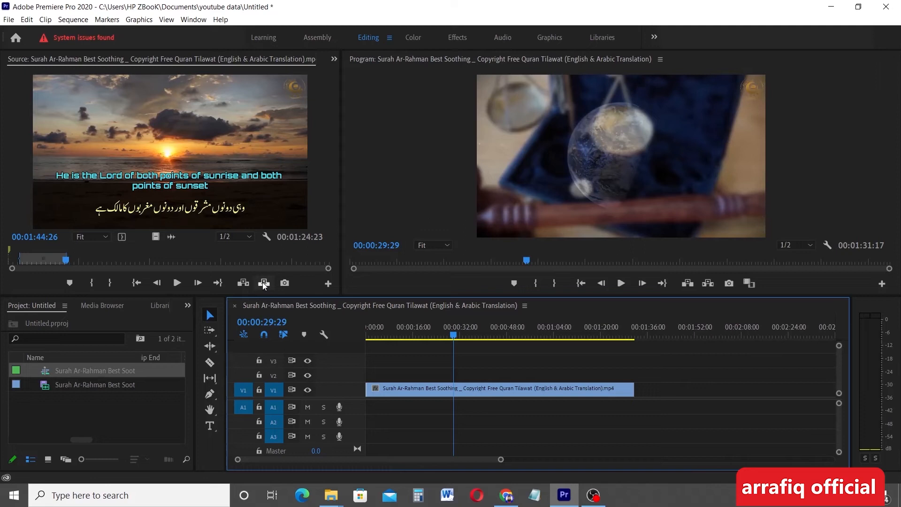
click(264, 283)
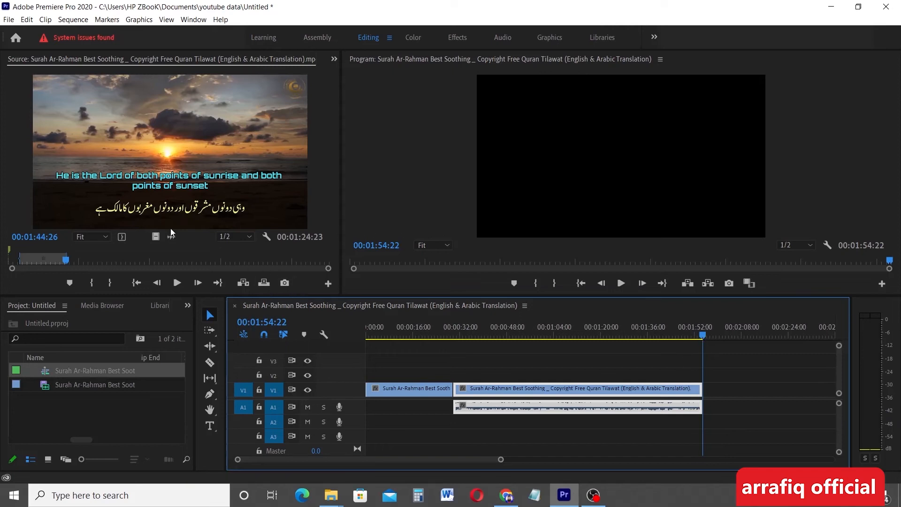
Play the source clip on to 00:01:46:17 and export that frame as a PNG with Import into project enabled.
click(177, 284)
click(176, 283)
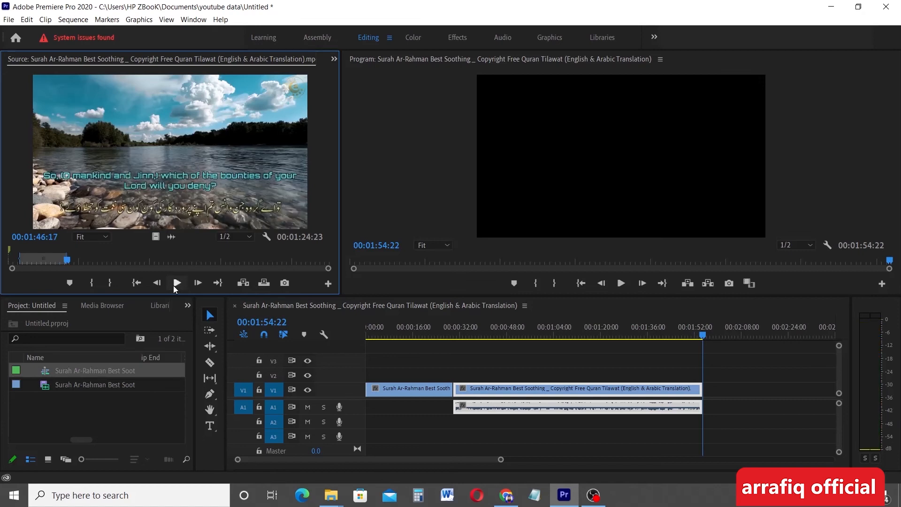
click(287, 285)
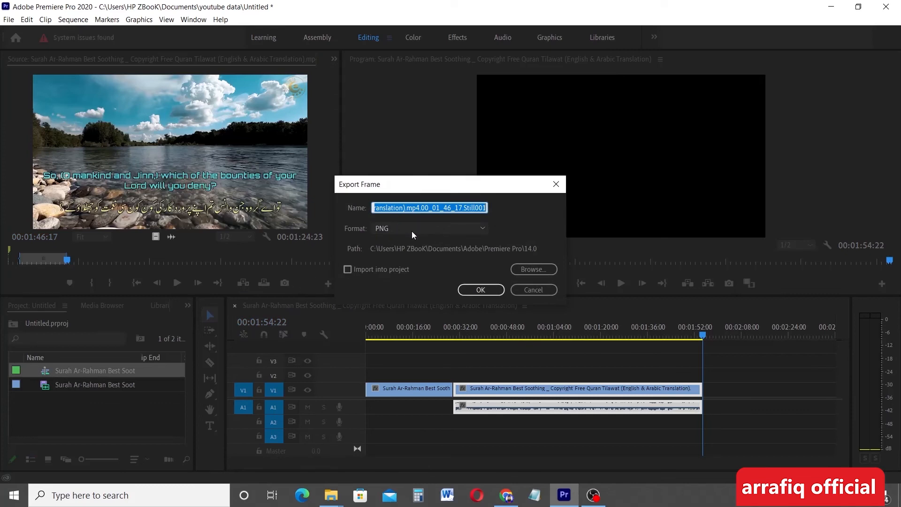
click(534, 290)
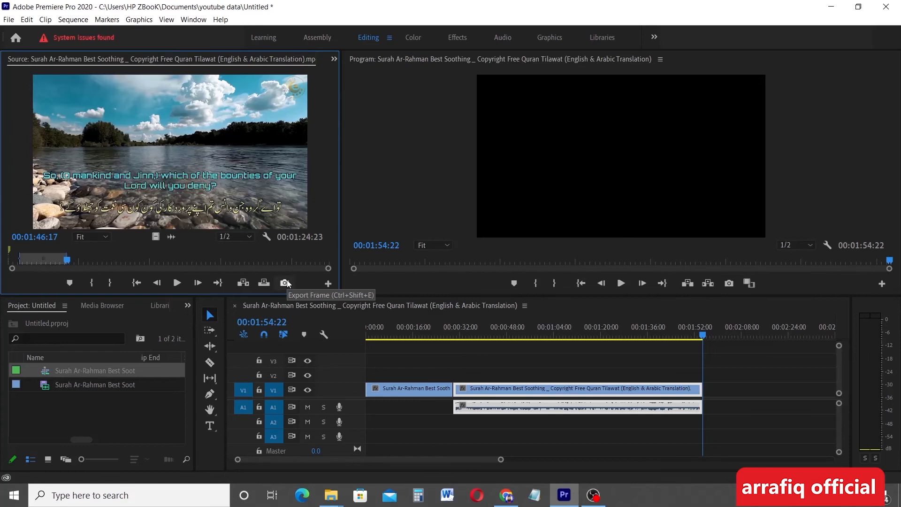
click(285, 283)
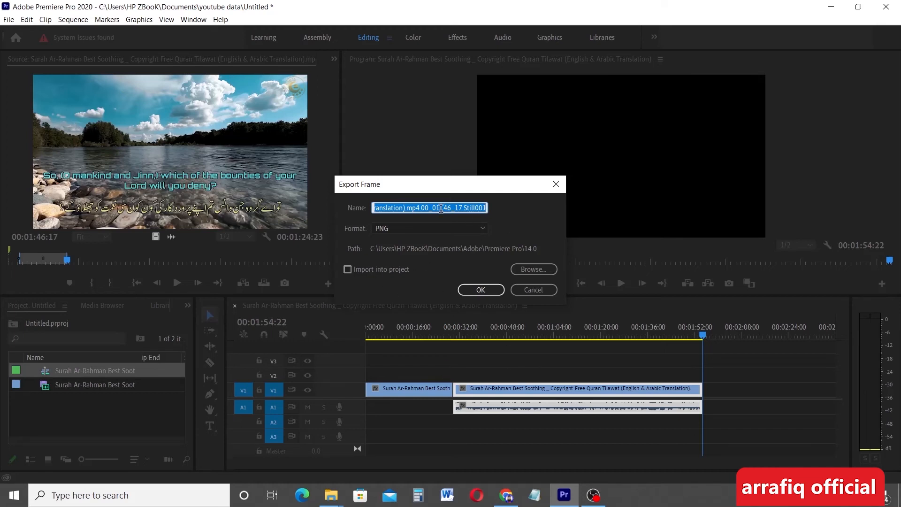
click(365, 267)
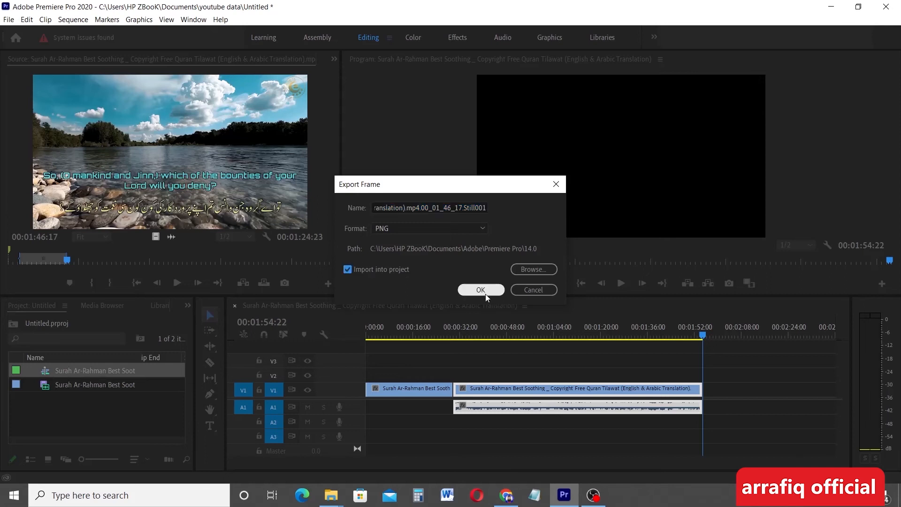
click(480, 289)
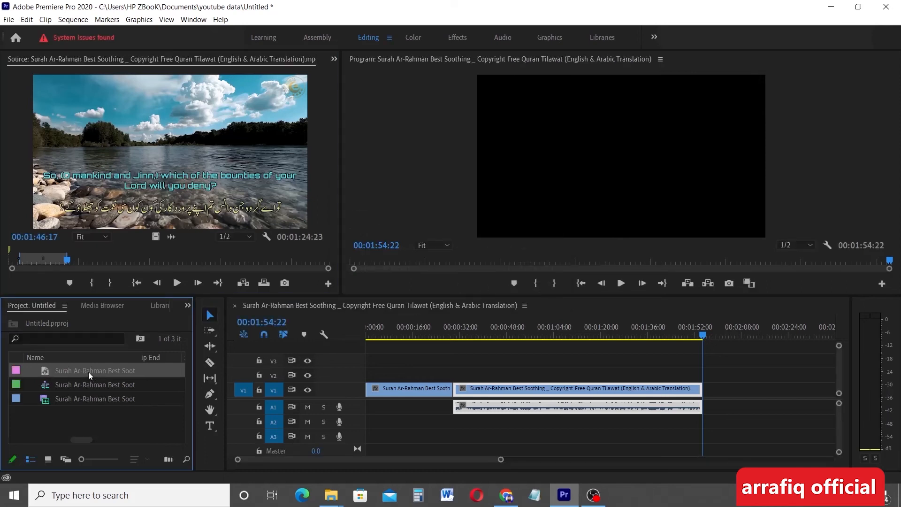
Try placing the exported still at the start of V2, and delete it from the timeline.
drag(127, 377, 375, 375)
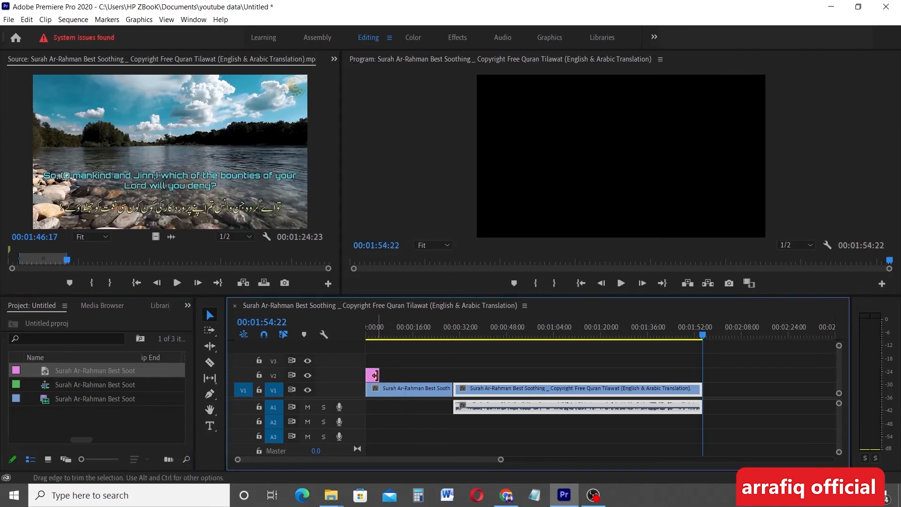
click(372, 375)
key(Delete)
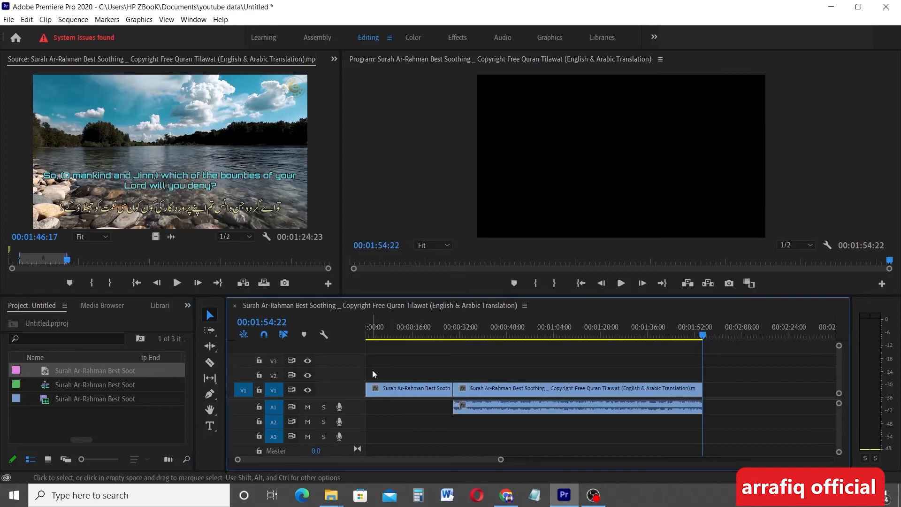
Export the same source frame again as an imported PNG, browsing the Desktop as a destination but keeping the default path.
click(285, 282)
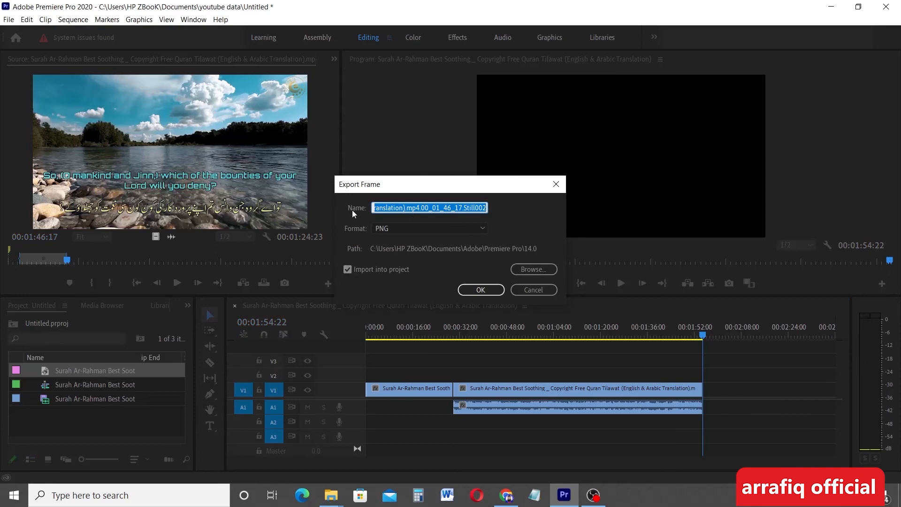
click(542, 269)
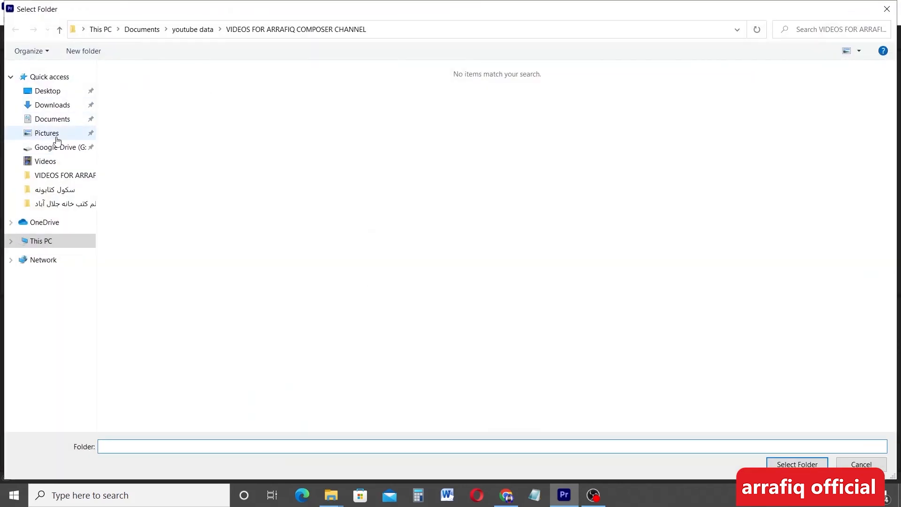
click(56, 94)
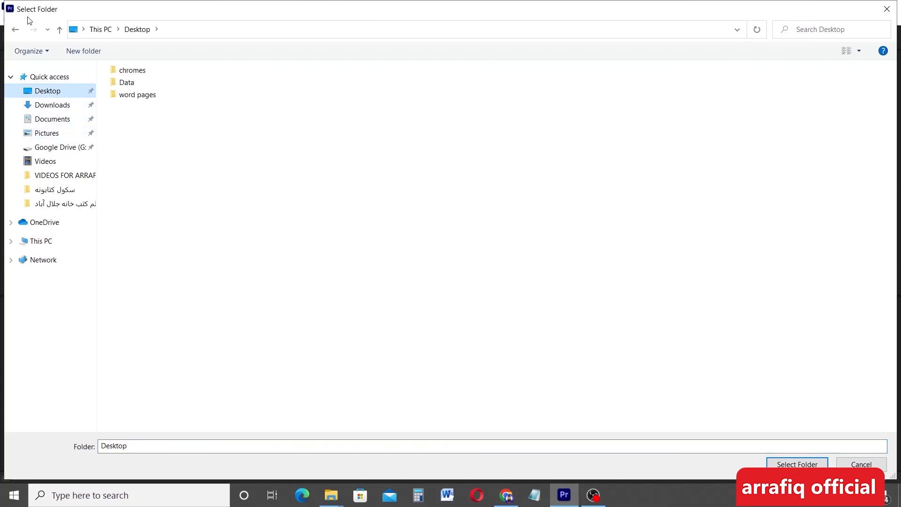
click(15, 29)
click(862, 465)
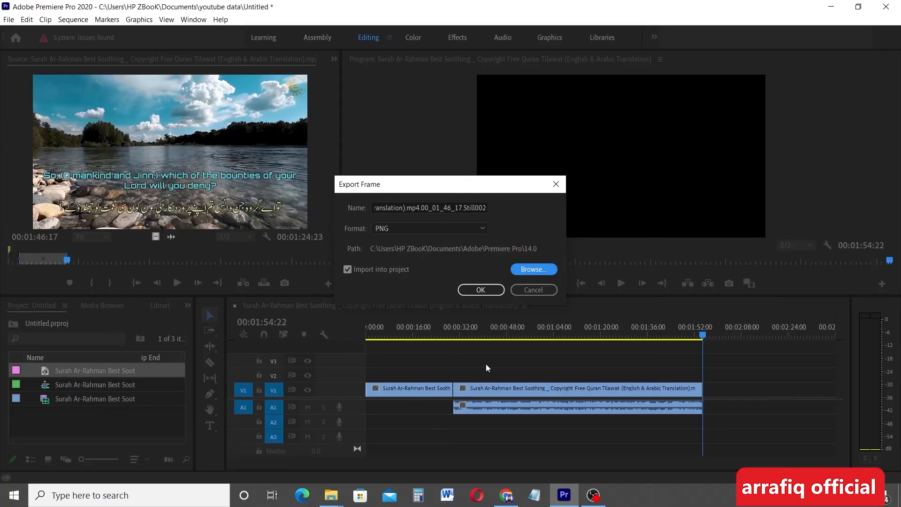
click(481, 290)
Browse the import dialog to Documents > Adobe > Premiere Pro > 14.0, select the second exported still, and close without importing.
click(9, 20)
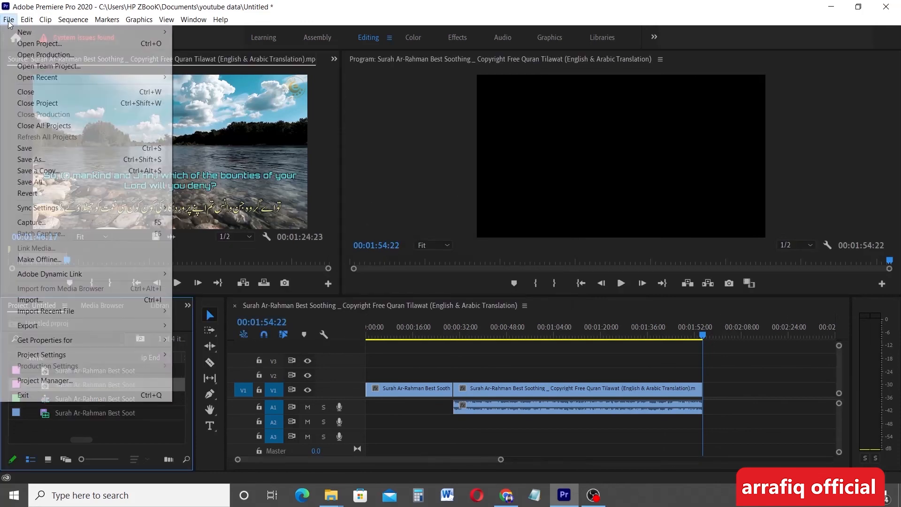
double_click(115, 433)
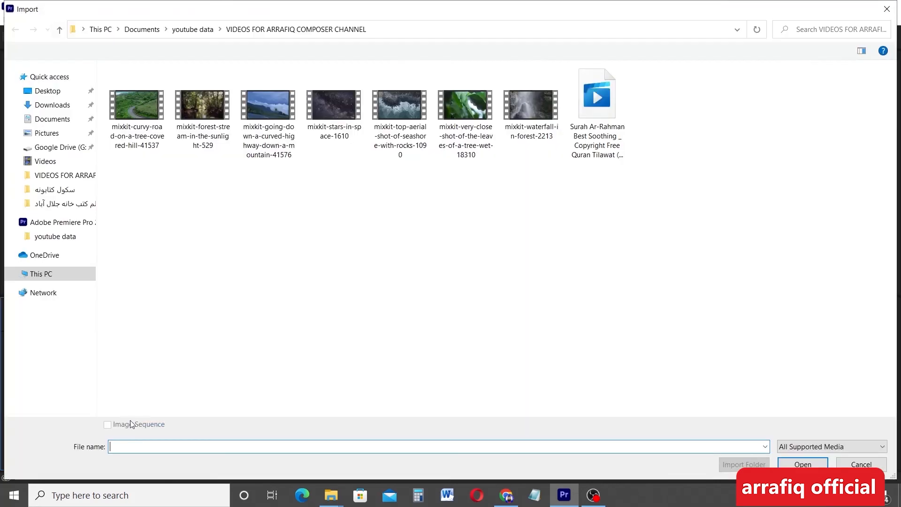
click(56, 120)
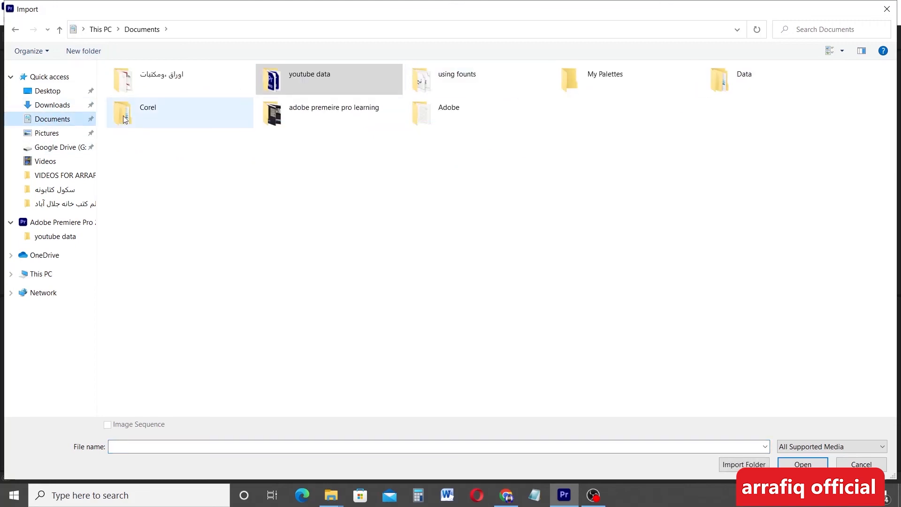
double_click(444, 114)
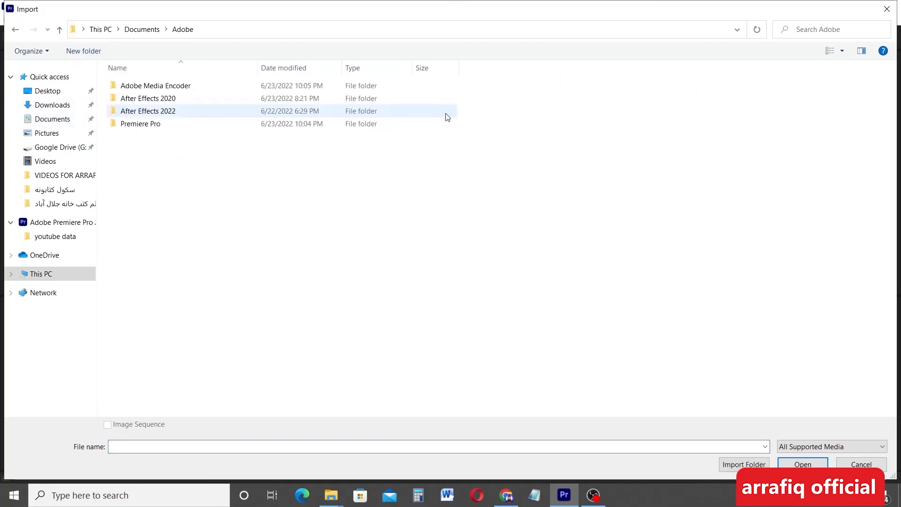
double_click(174, 124)
double_click(134, 99)
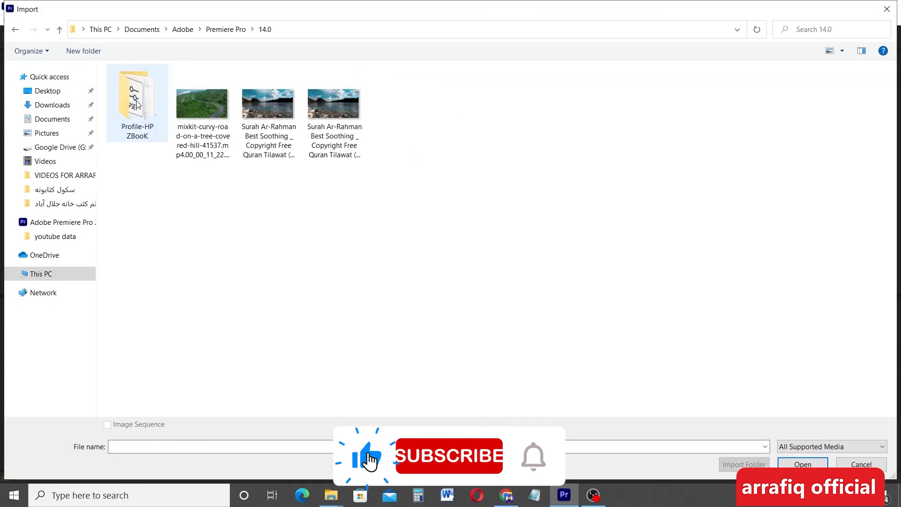
click(333, 113)
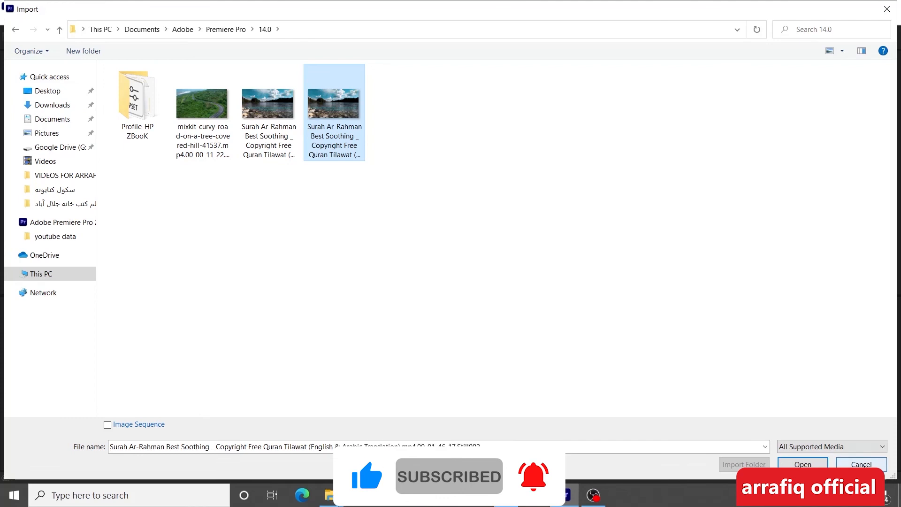
click(864, 465)
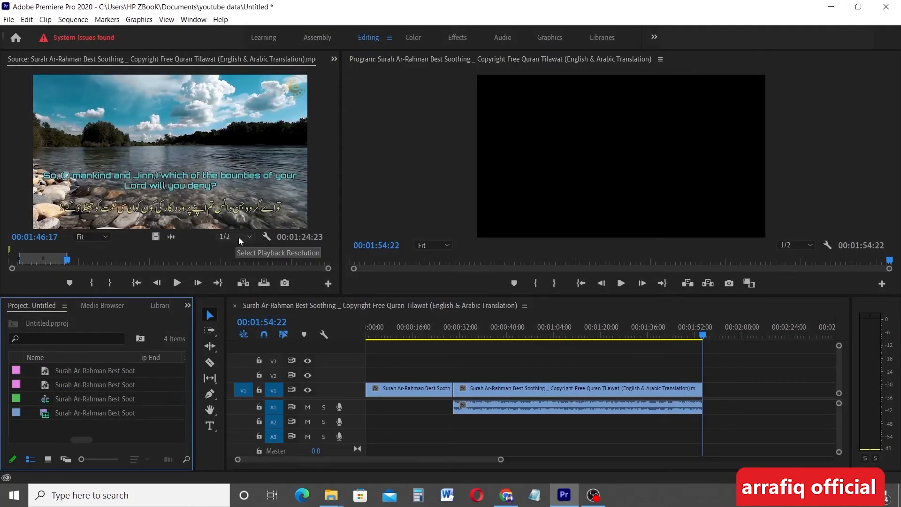
Examine the Source monitor's Button Editor and close it without changing the layout.
click(327, 285)
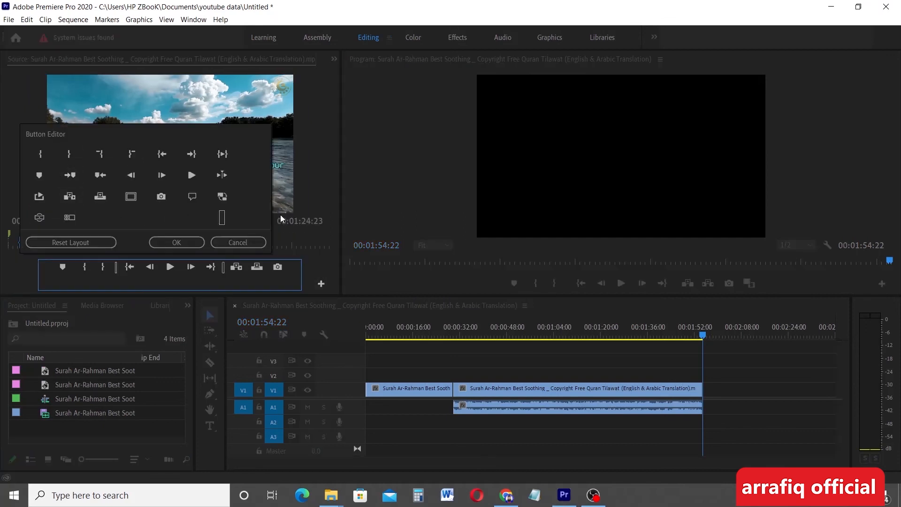
click(309, 215)
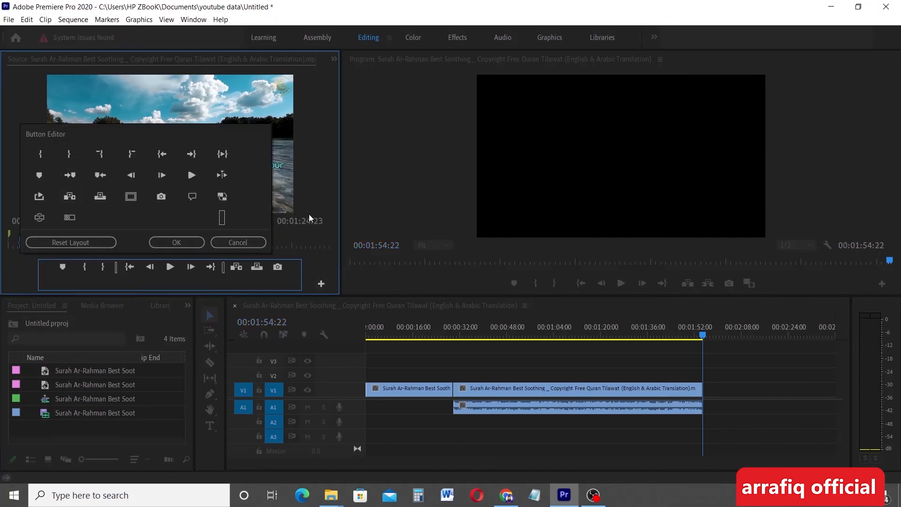
click(236, 241)
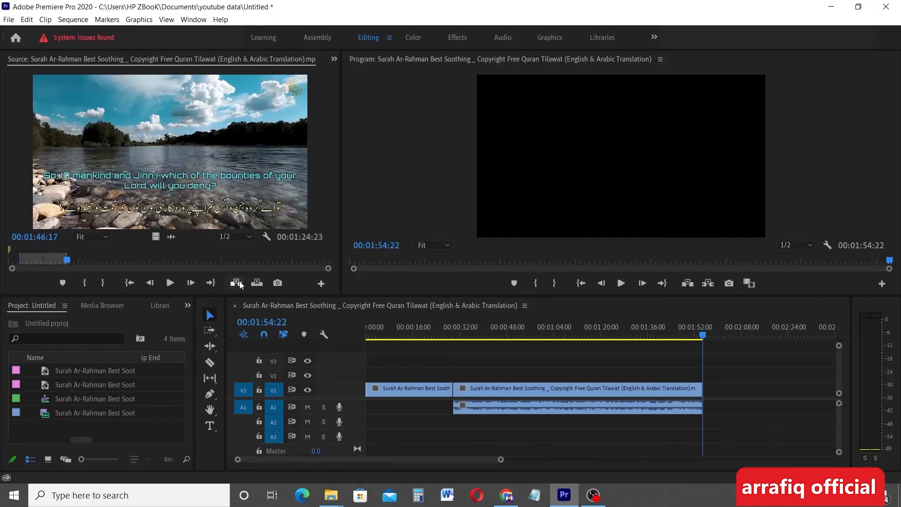
Delete the overwritten clip with its audio from V1 and A1, and select the remaining V1 clip.
click(624, 398)
click(614, 390)
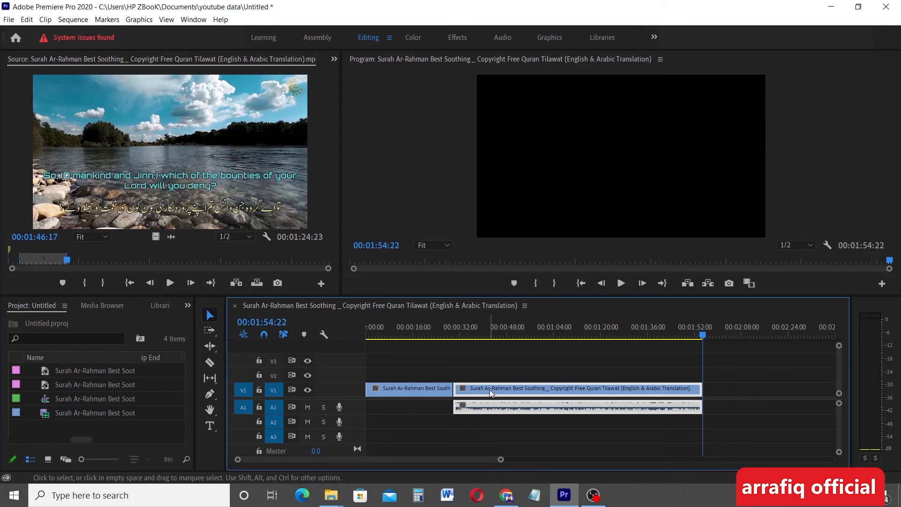
key(Delete)
click(440, 387)
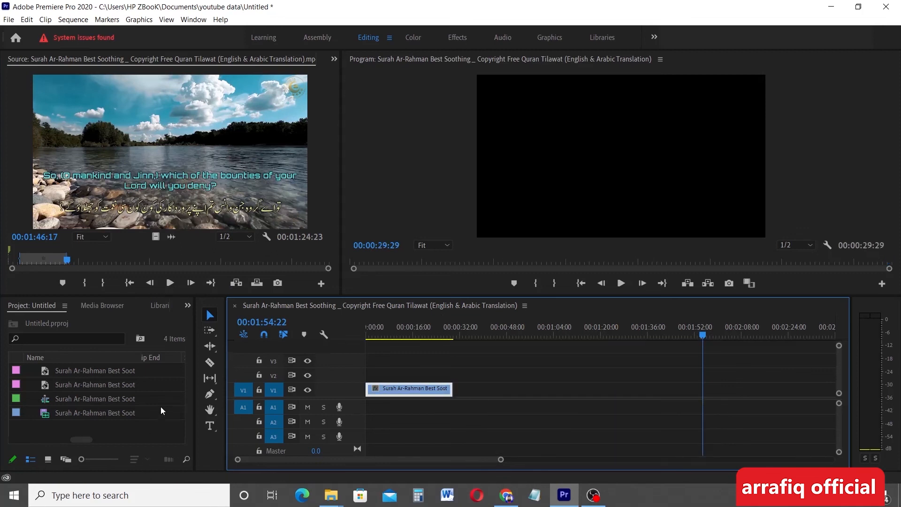